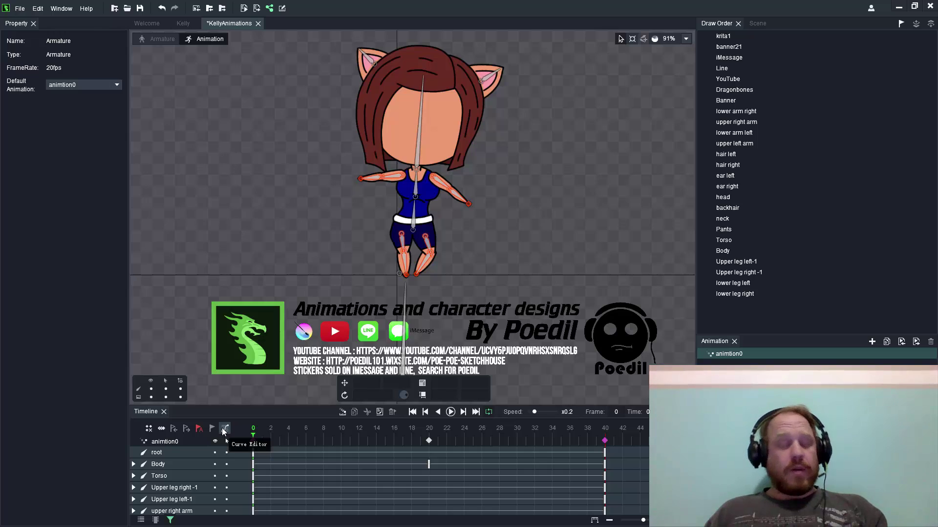
Open the stage's context menu a few times, then dismiss it, leaving the Kelly rig unchanged.
right_click(279, 113)
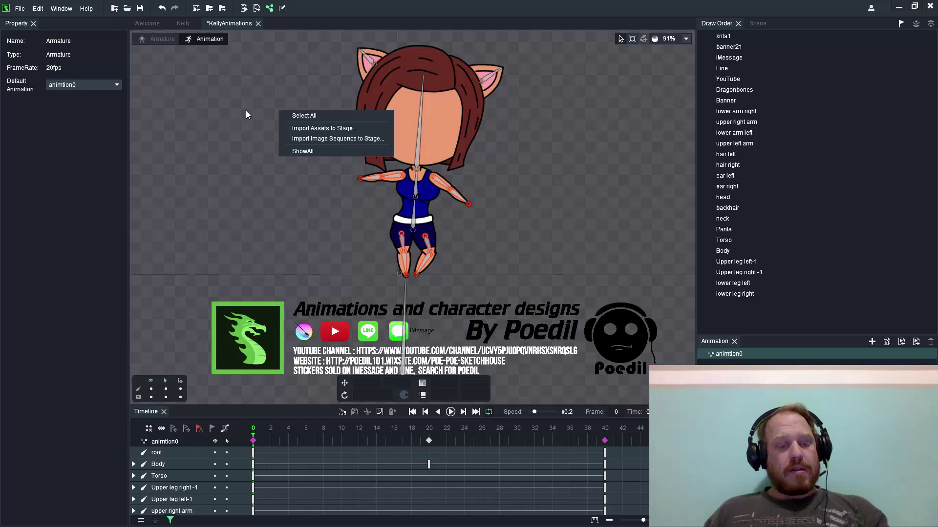
right_click(259, 132)
right_click(239, 132)
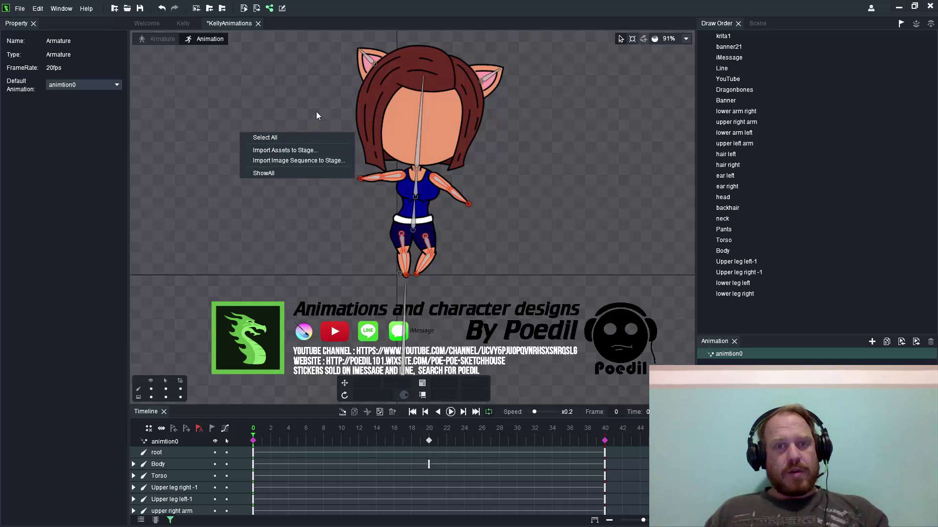
click(310, 100)
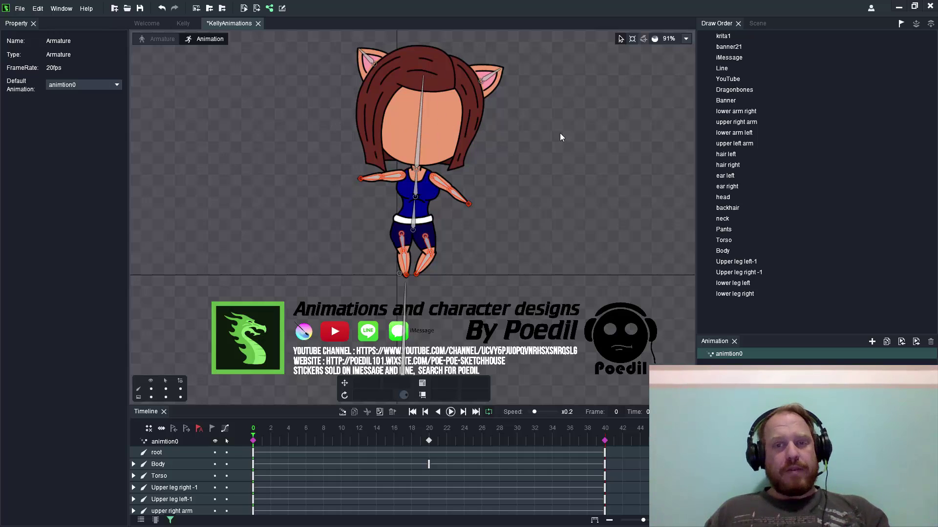
scroll(560, 134, down, 2)
scroll(496, 178, up, 2)
drag(567, 155, 552, 128)
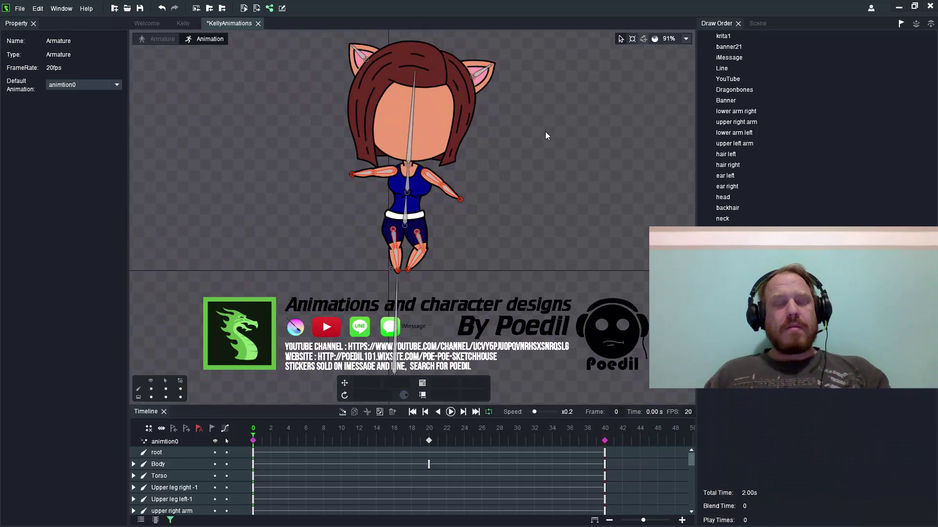
double_click(683, 412)
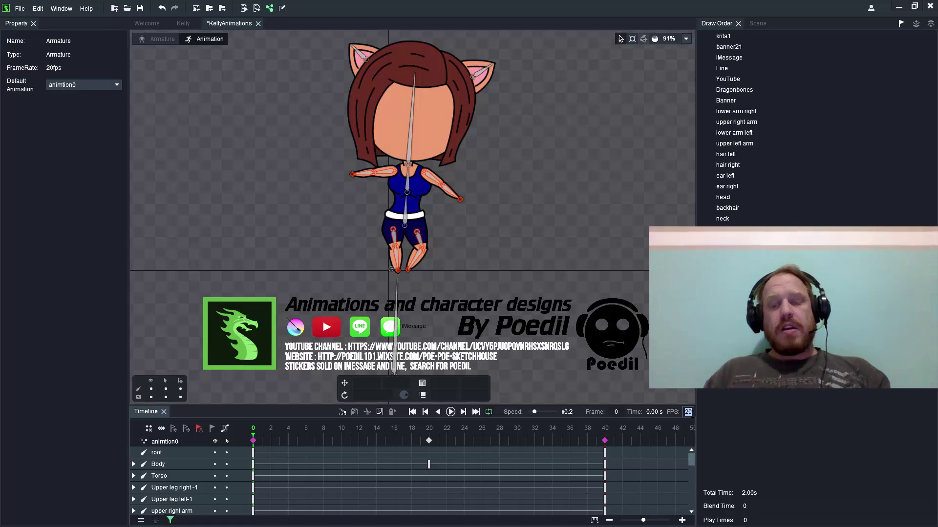
text(40)
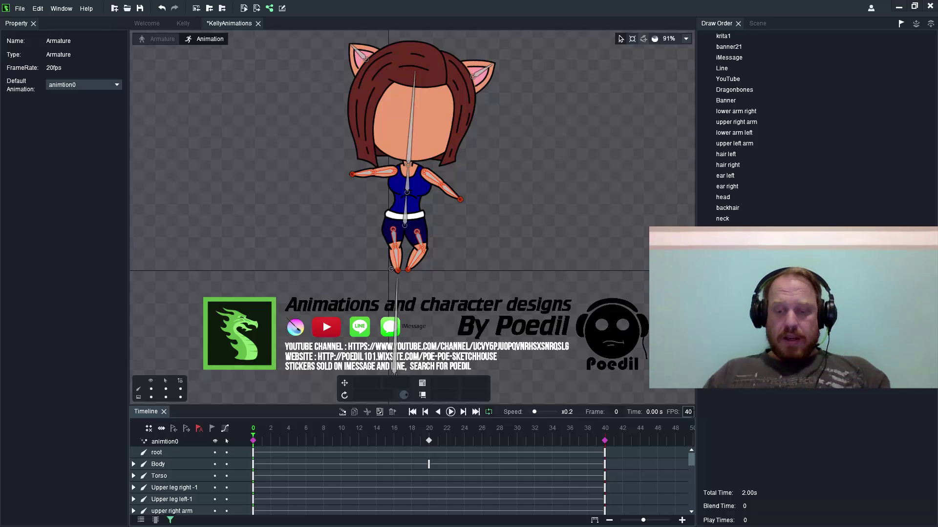
key(BackSpace)
key(BackSpace)
text(20)
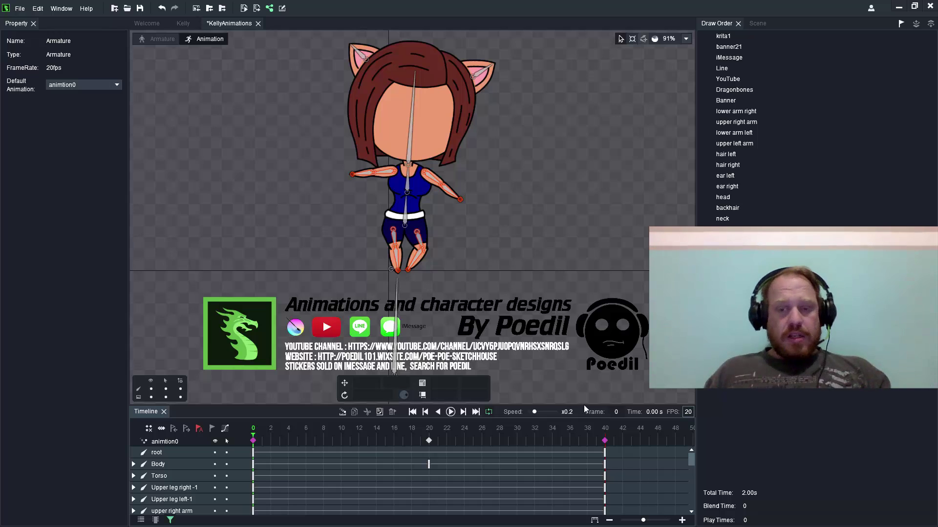
Raise playback speed to x1, preview animtion0, then scrub back to frame 0.
mouse_move(536, 412)
mouse_down()
mouse_move(548, 413)
mouse_move(535, 414)
mouse_up()
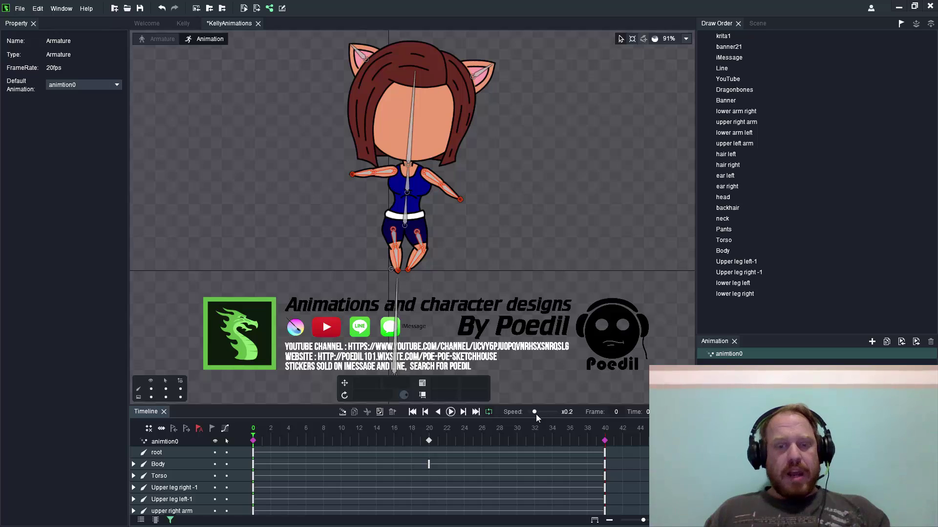
click(450, 412)
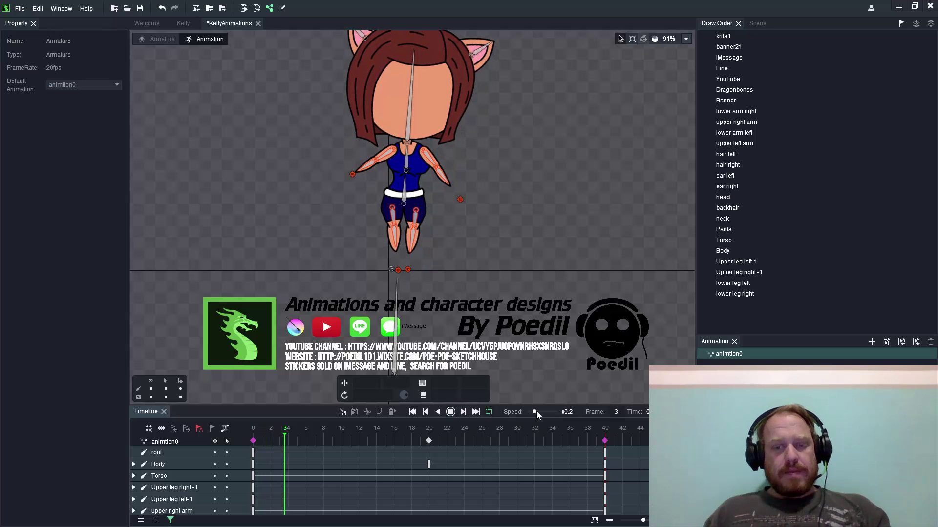
drag(536, 412, 544, 412)
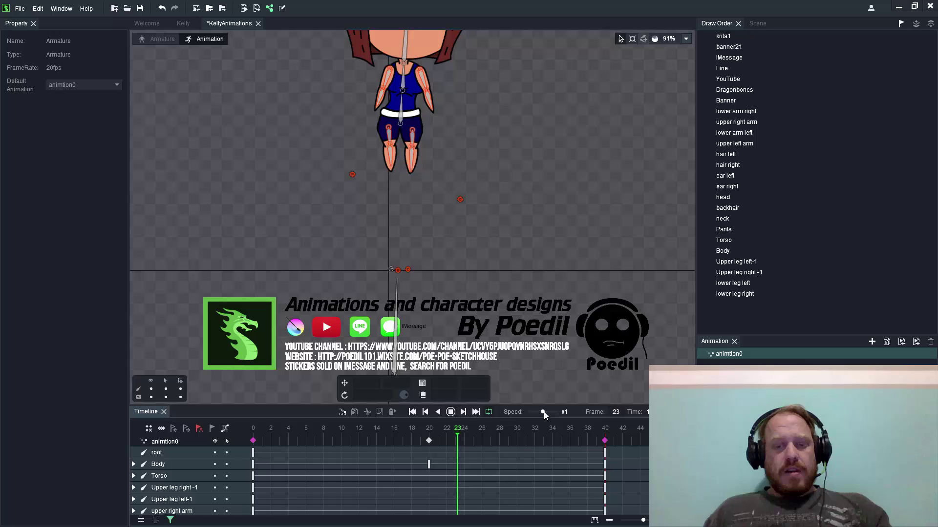
click(451, 412)
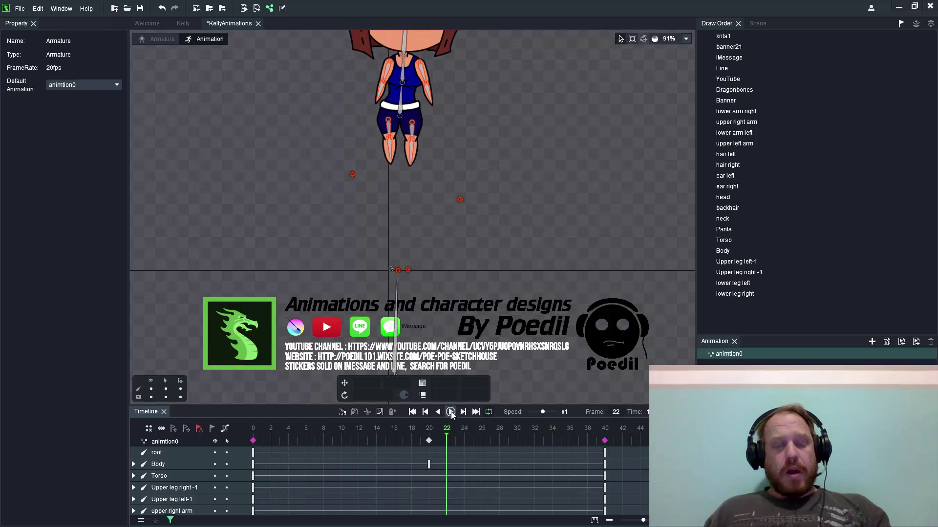
drag(443, 433, 261, 433)
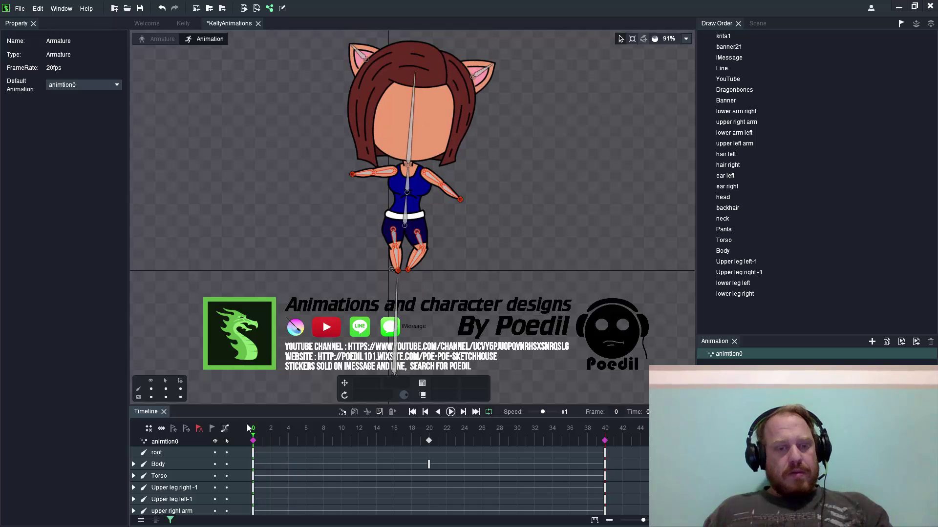
Paste the copied keyframes at frame 42, undo it, then replay from frame 40.
click(605, 442)
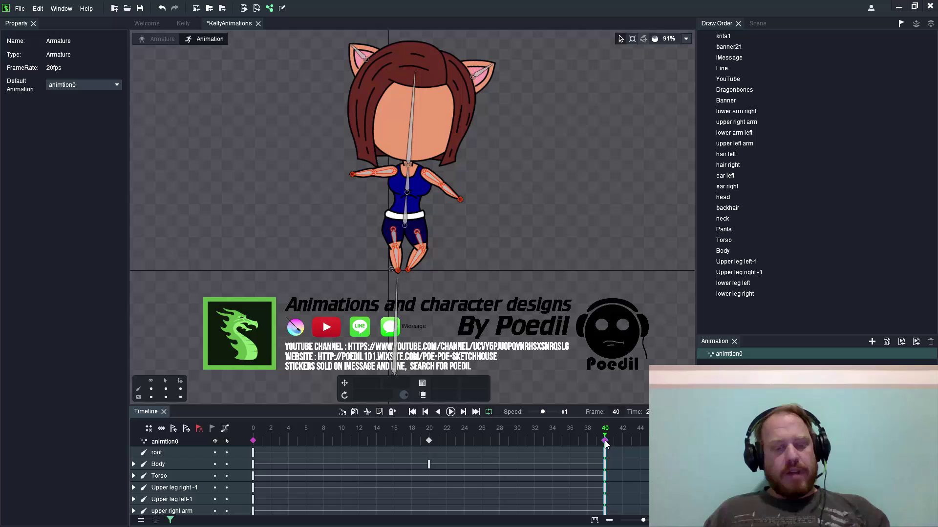
click(622, 442)
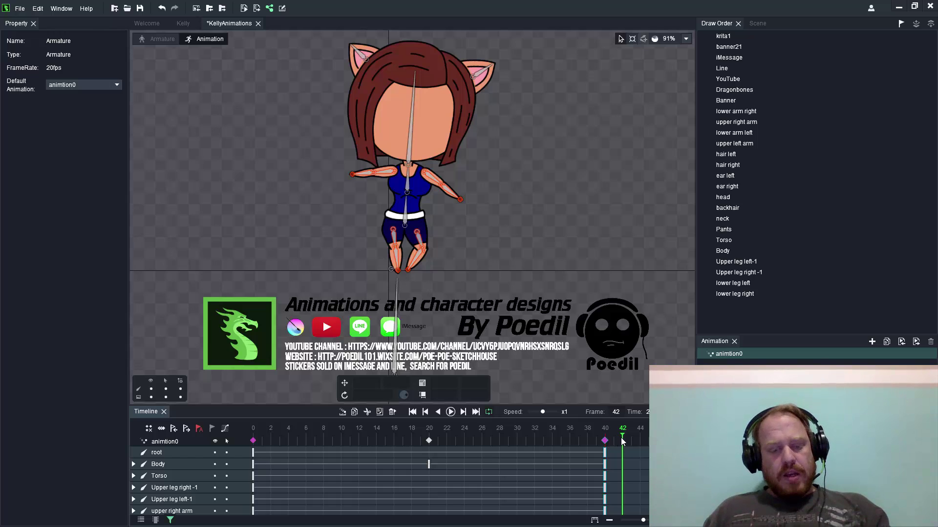
key(ctrl+v)
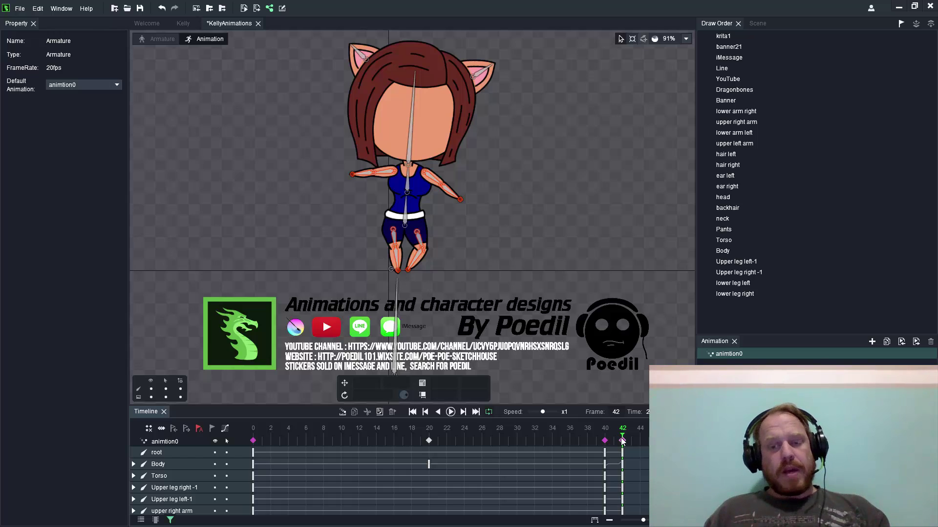
key(ctrl+z)
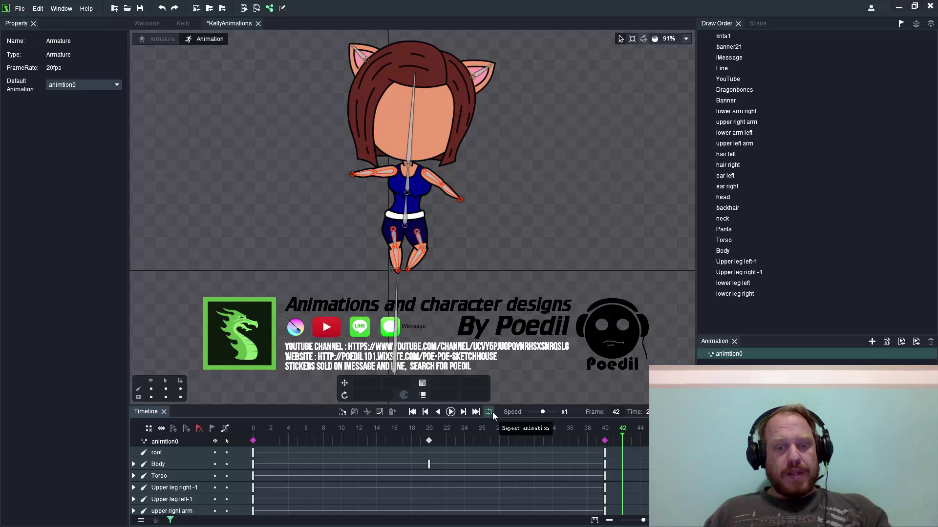
click(463, 412)
click(451, 412)
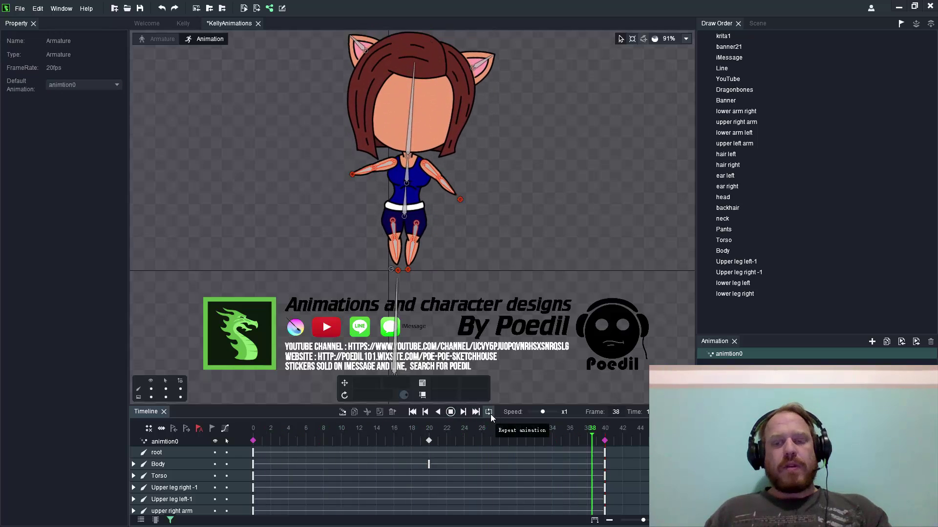
Replay, scrub to frame 3, and turn on onion skinning with the canvas zoomed to 67%.
click(451, 414)
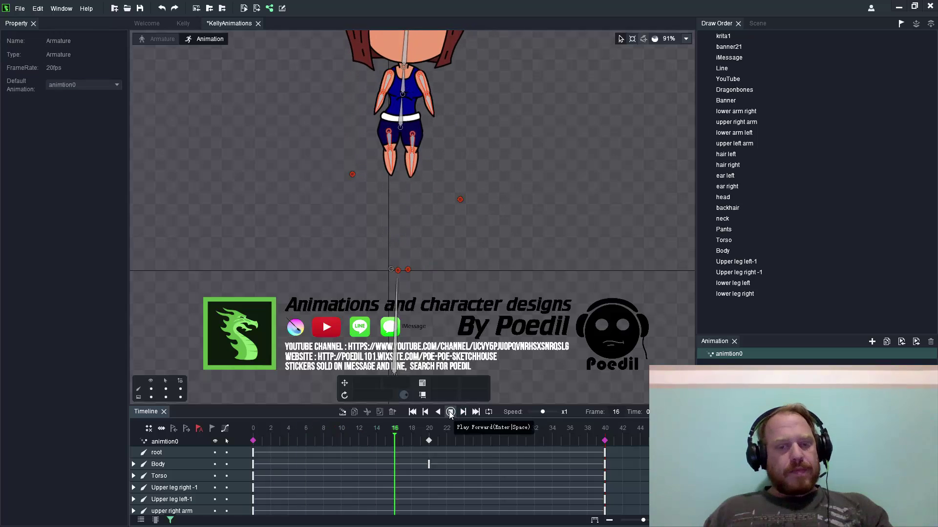
drag(408, 429, 251, 431)
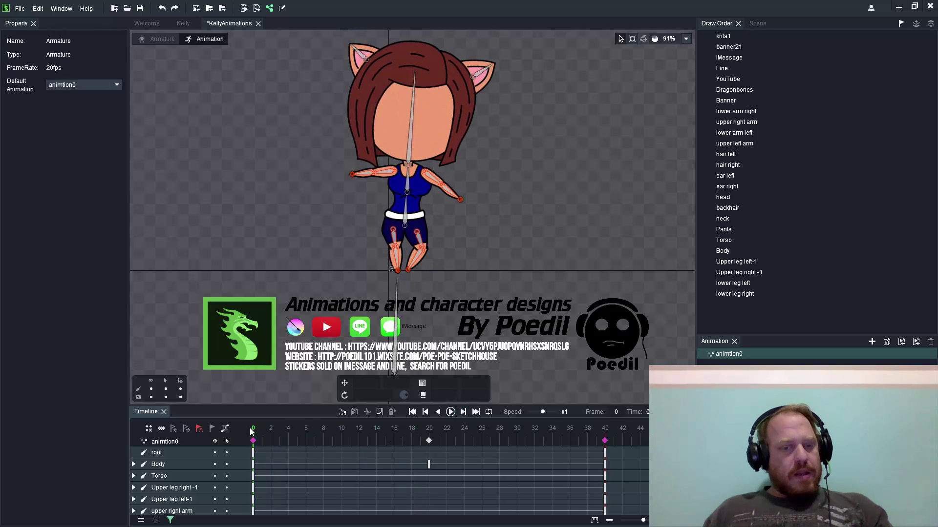
click(342, 413)
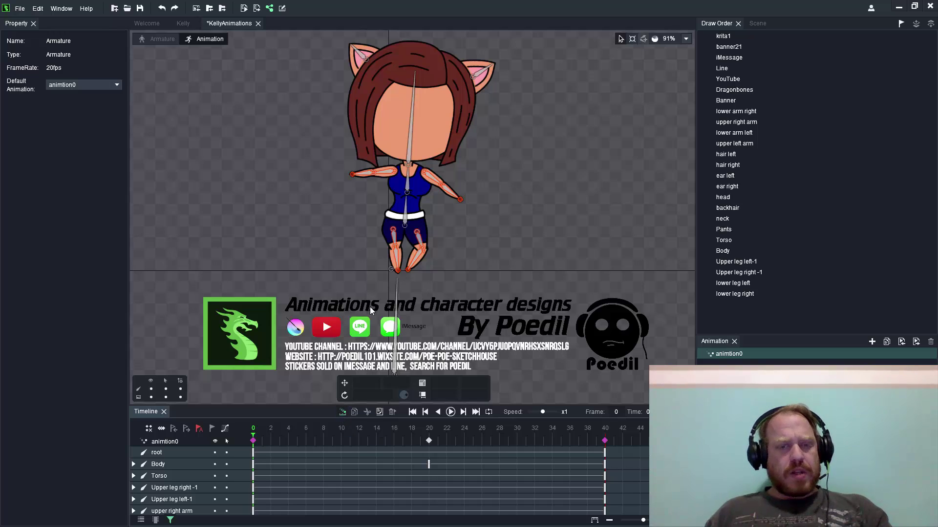
scroll(432, 145, down, 5)
scroll(433, 147, up, 3)
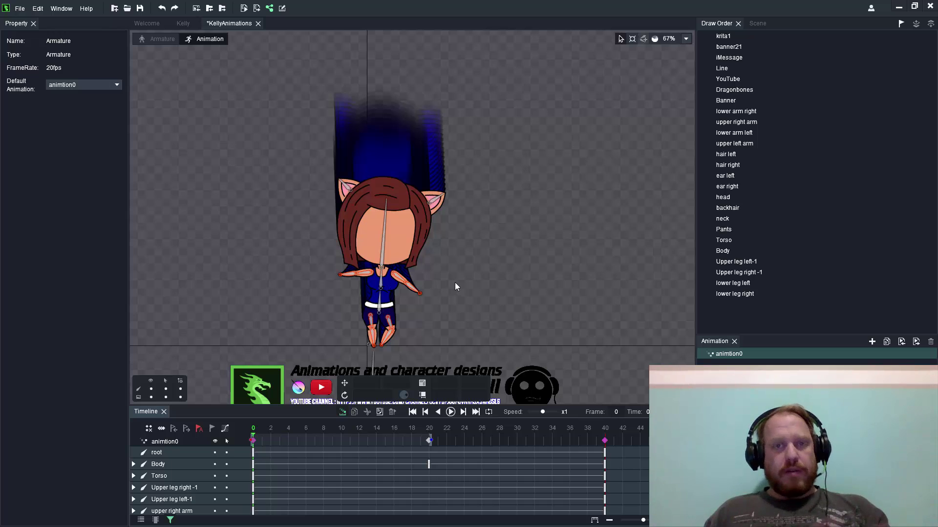
Widen the onion-skin range to about frame 33 and review the ghosts across frames 0–29.
click(256, 438)
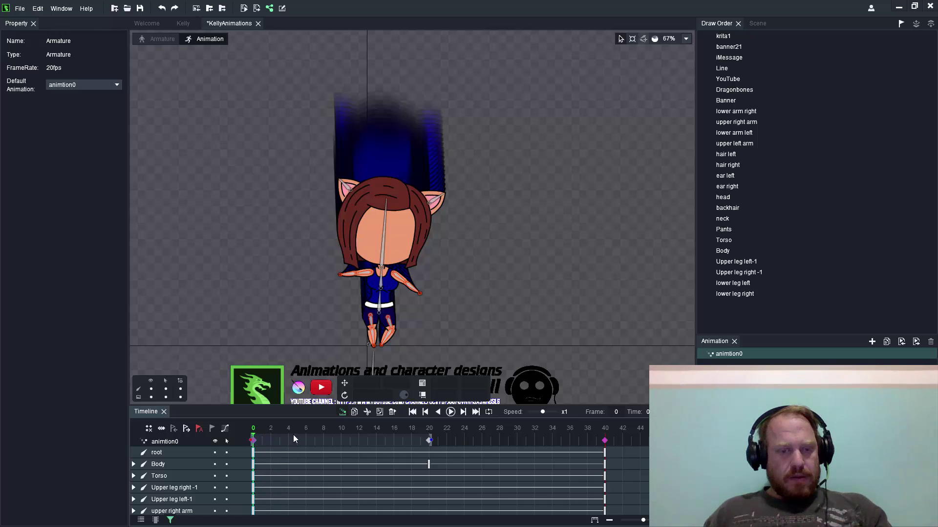
drag(294, 436, 266, 440)
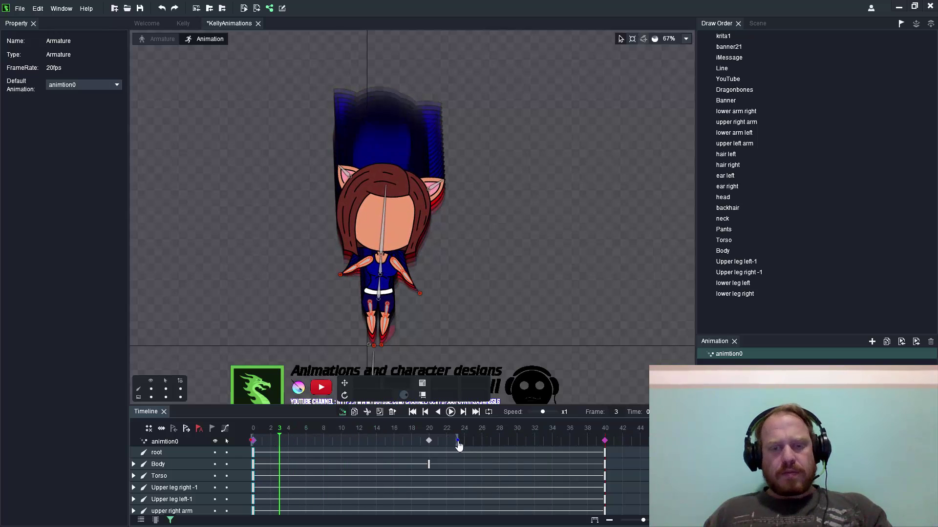
drag(459, 446, 605, 447)
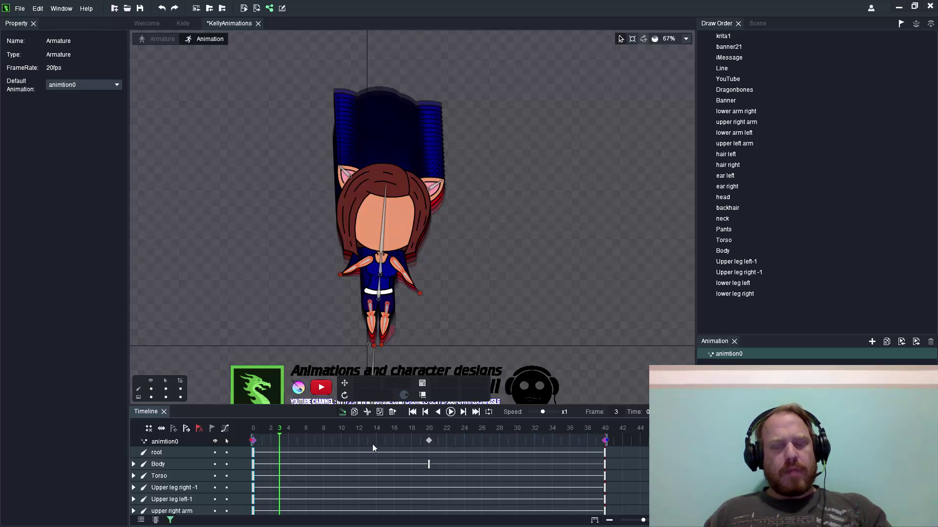
key(space)
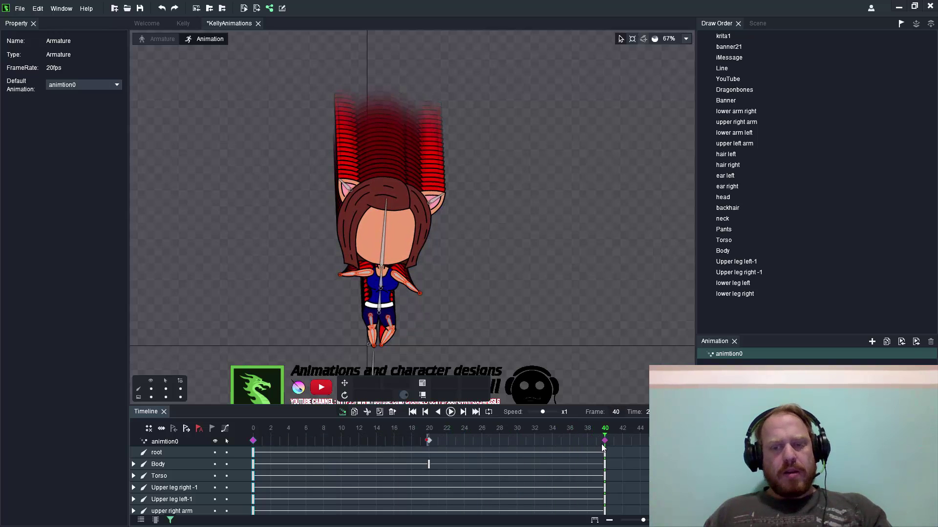
drag(428, 444, 226, 439)
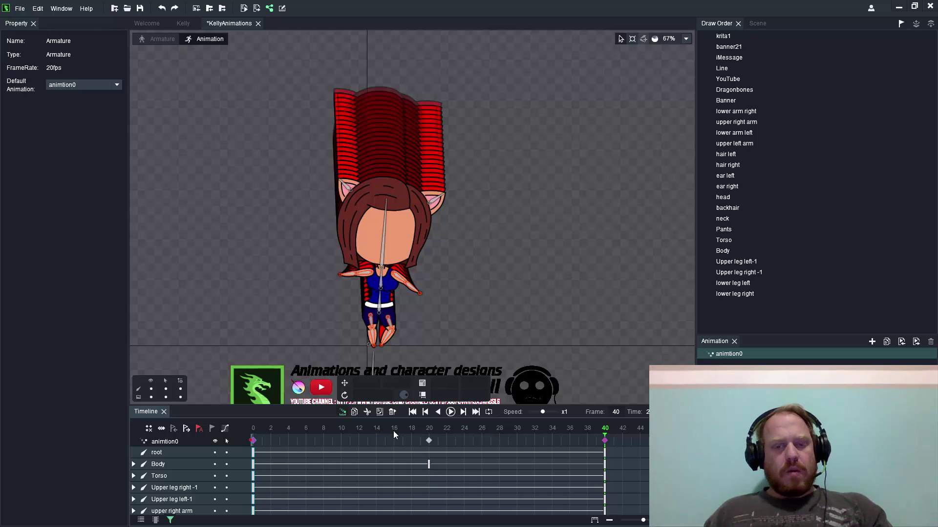
drag(393, 431, 288, 433)
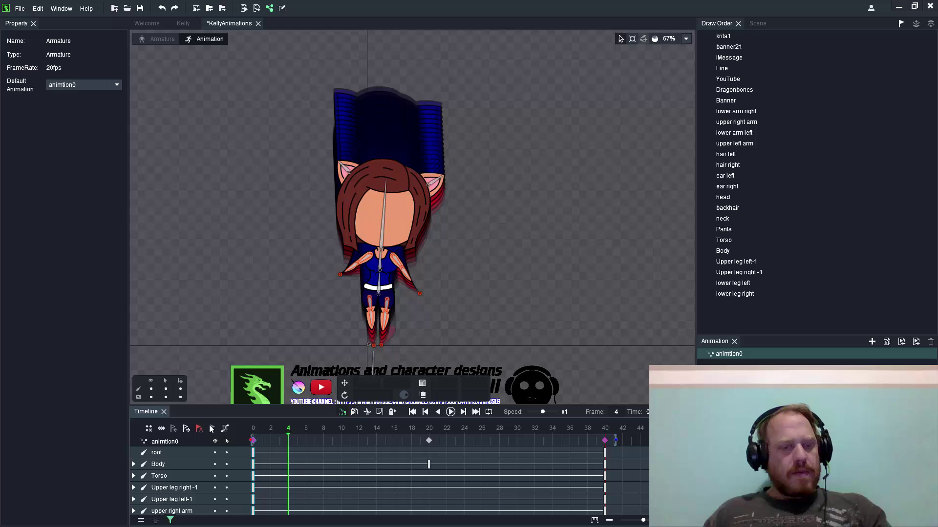
Turn off onion skinning and zoom the timeline out to show frames 0 to about 52.
click(342, 413)
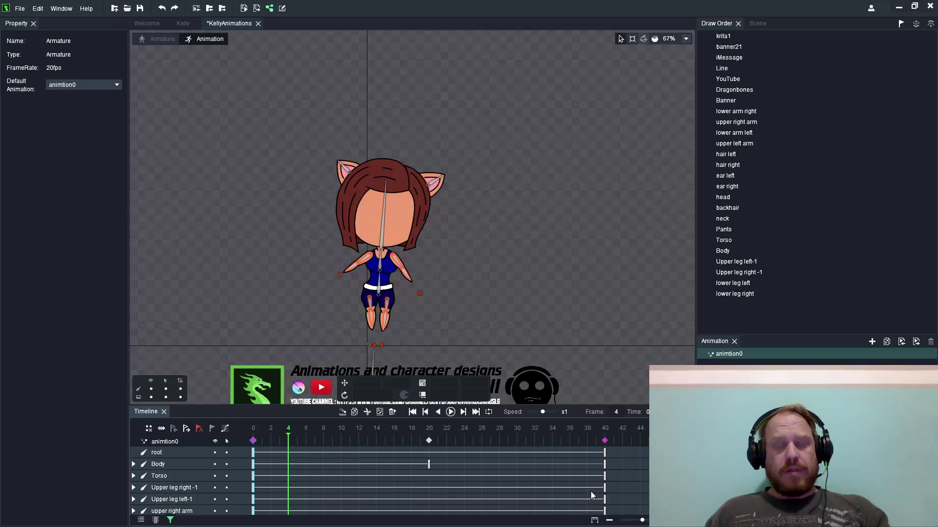
mouse_move(643, 520)
mouse_down()
mouse_move(635, 521)
mouse_move(644, 520)
mouse_up()
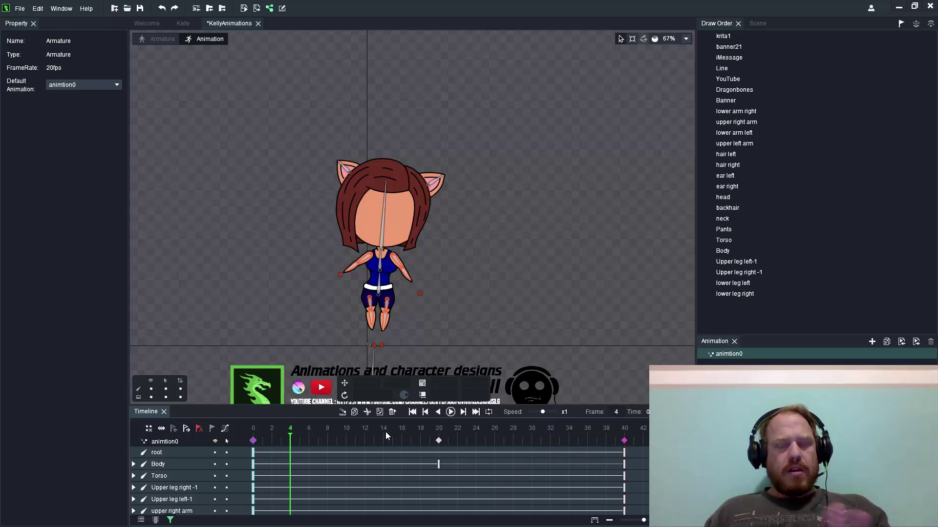
scroll(531, 439, down, 1)
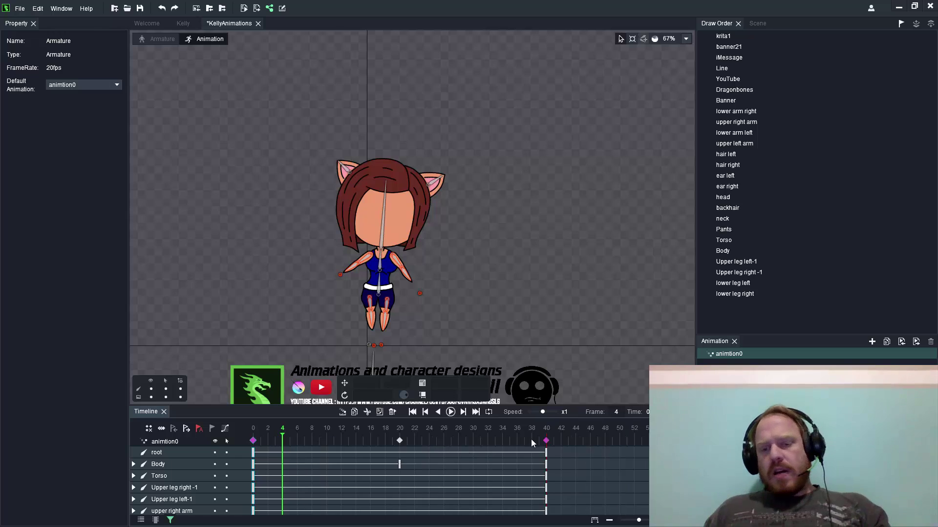
Compare the character's poses at the keyframes at frames 0, 20 and 40.
scroll(464, 442, up, 1)
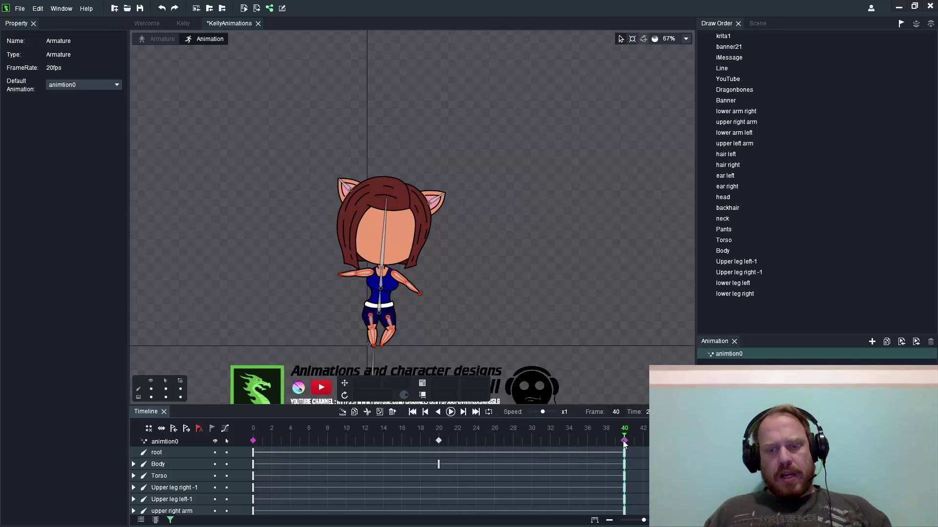
click(440, 442)
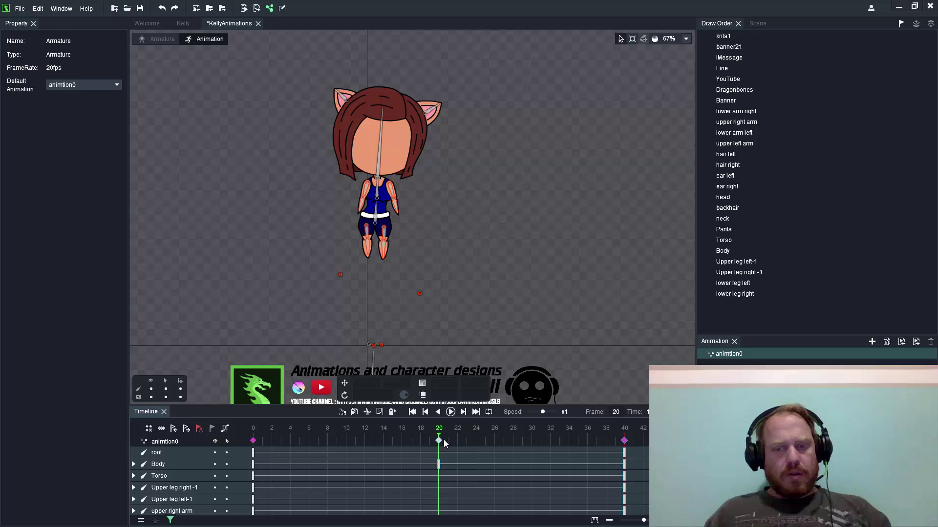
click(254, 442)
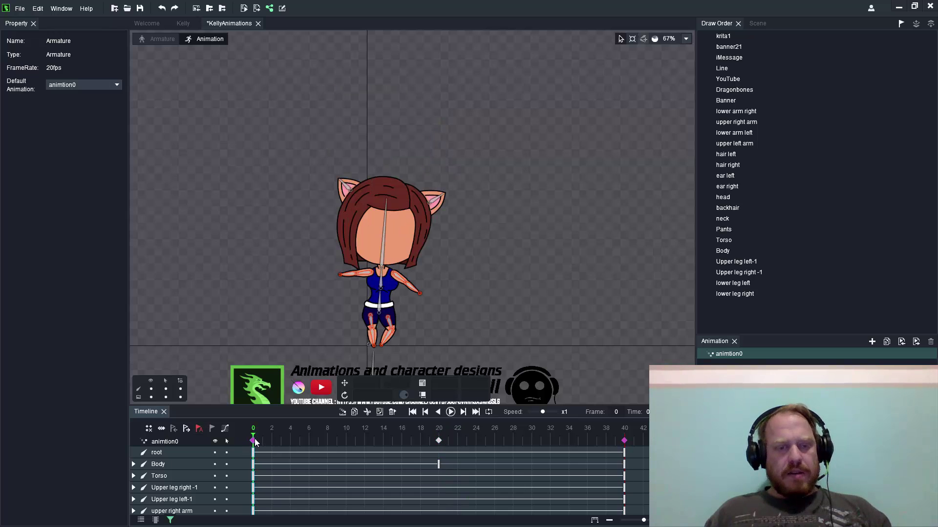
click(438, 442)
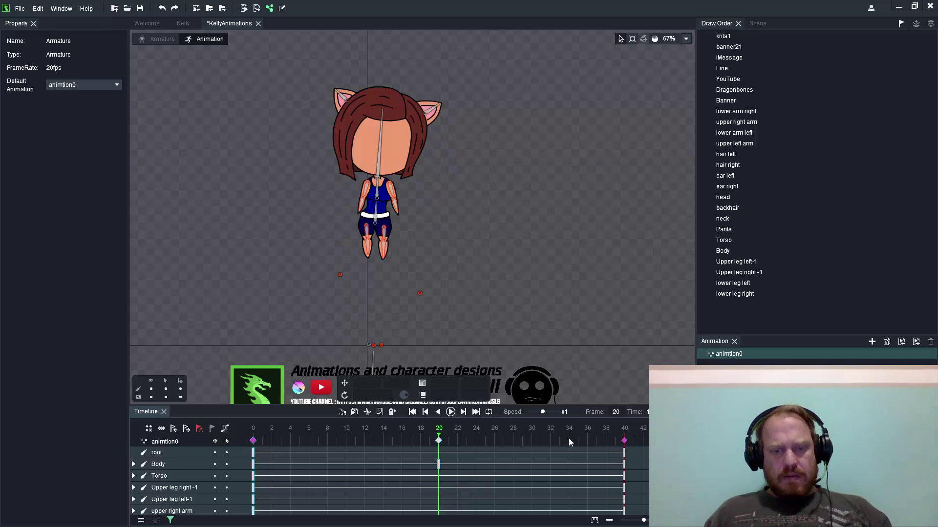
click(625, 442)
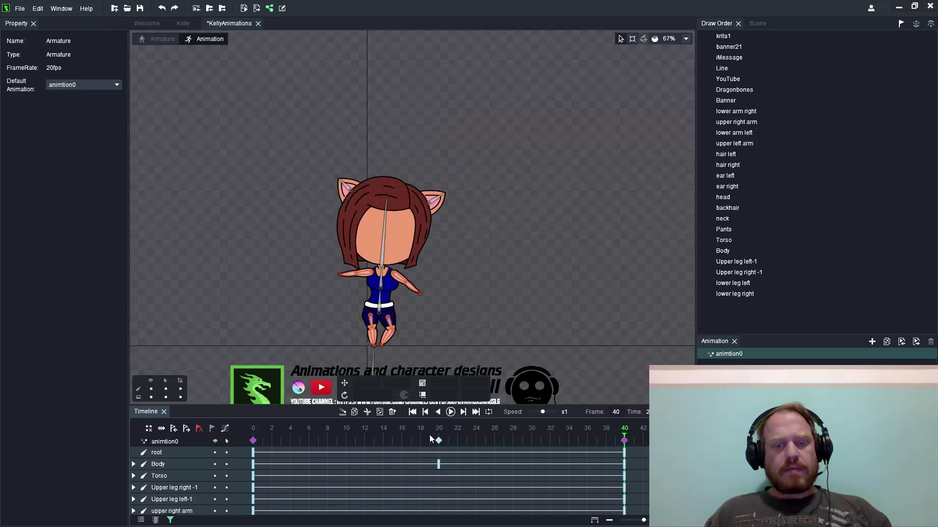
drag(429, 434, 485, 440)
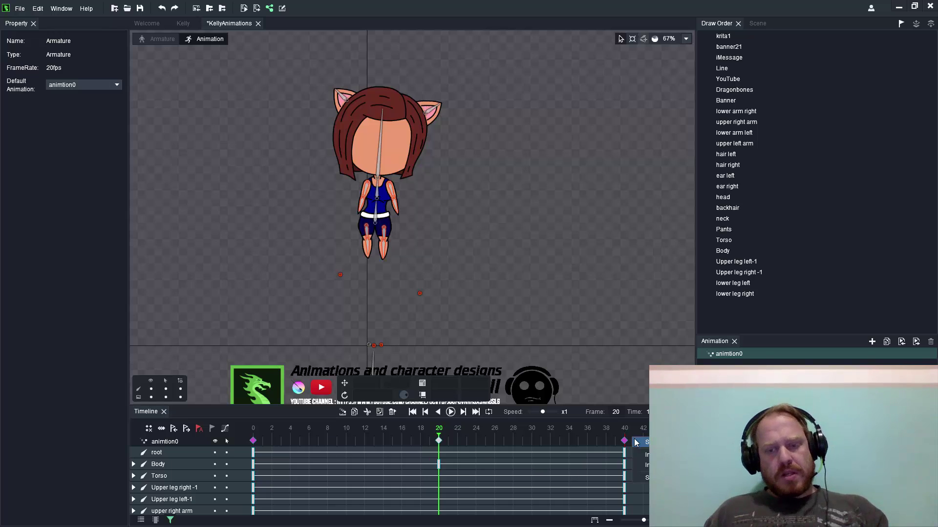
click(634, 440)
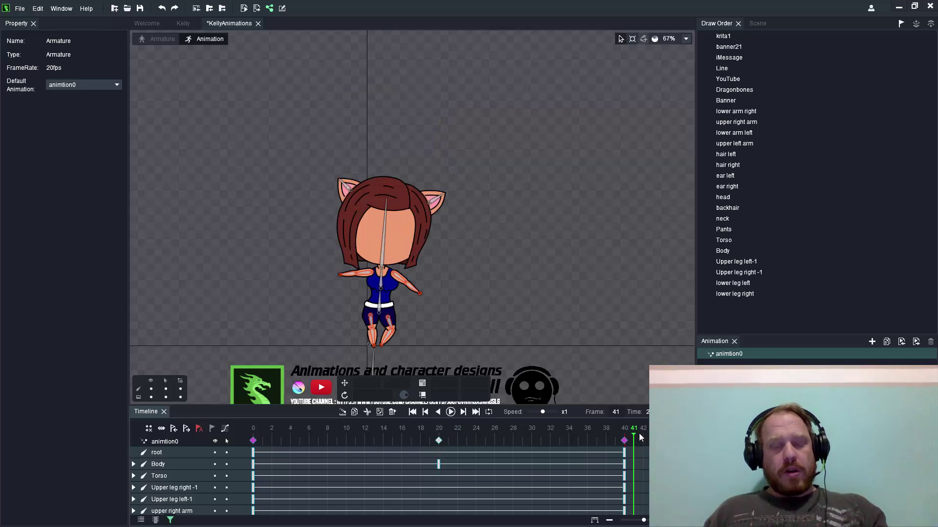
Marquee-select the root, Body and Torso keyframes and shift them one frame later.
drag(640, 432, 402, 429)
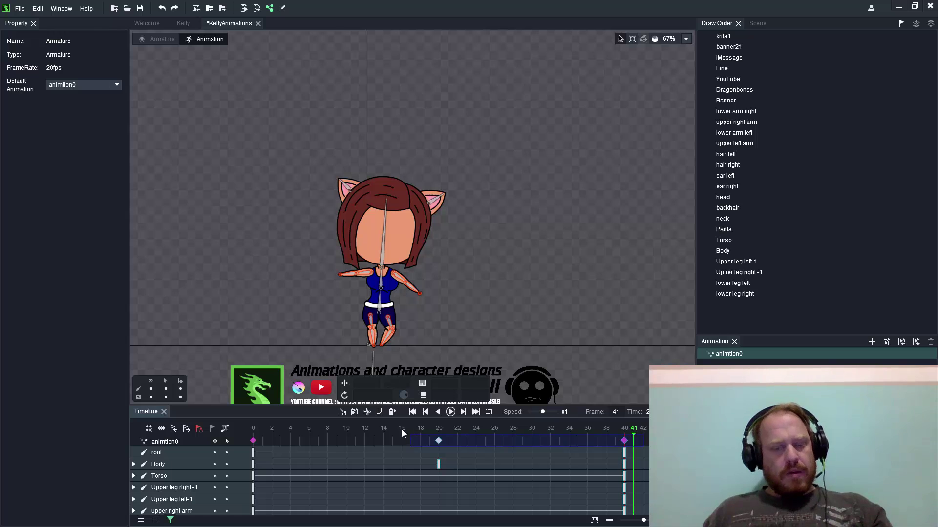
drag(308, 431, 249, 429)
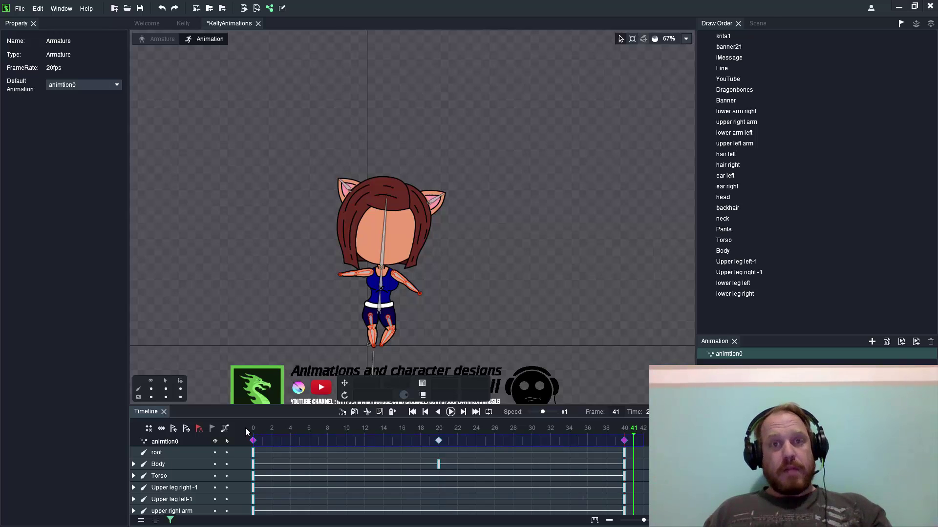
drag(309, 439, 280, 436)
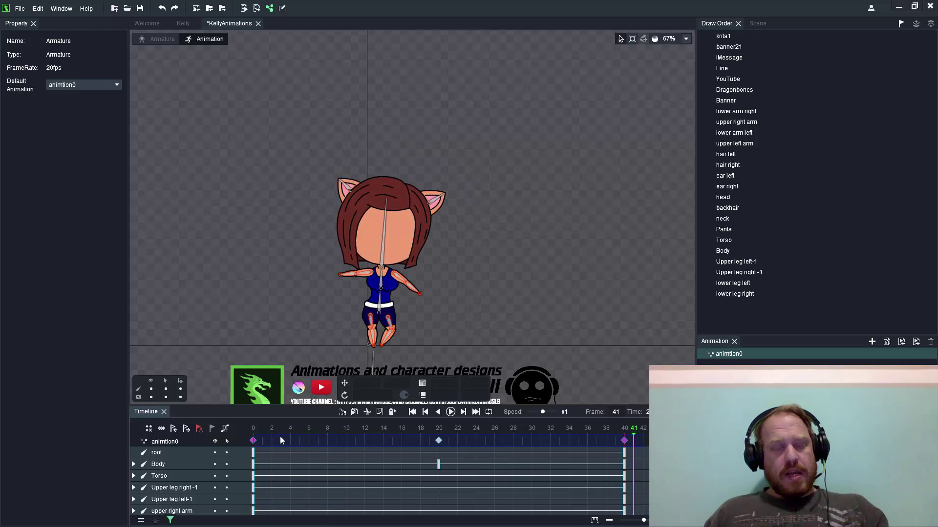
right_click(288, 436)
click(454, 441)
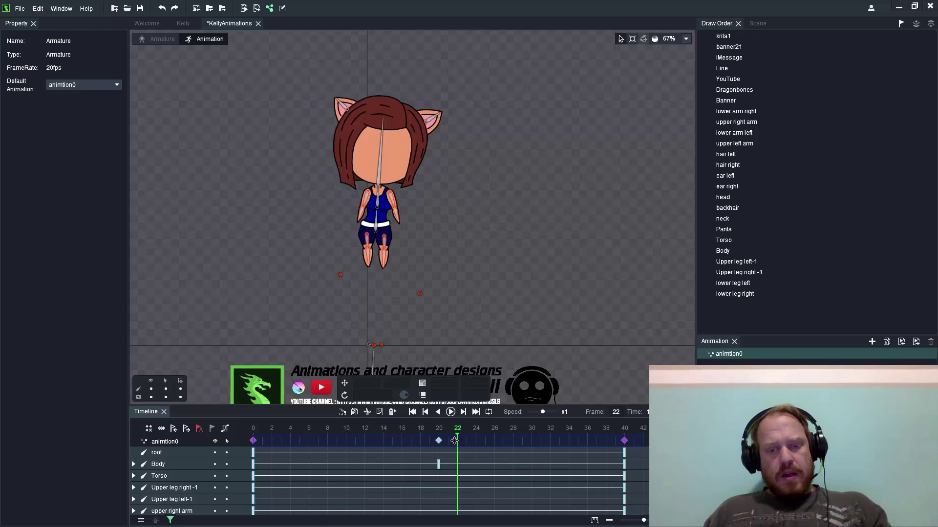
click(634, 455)
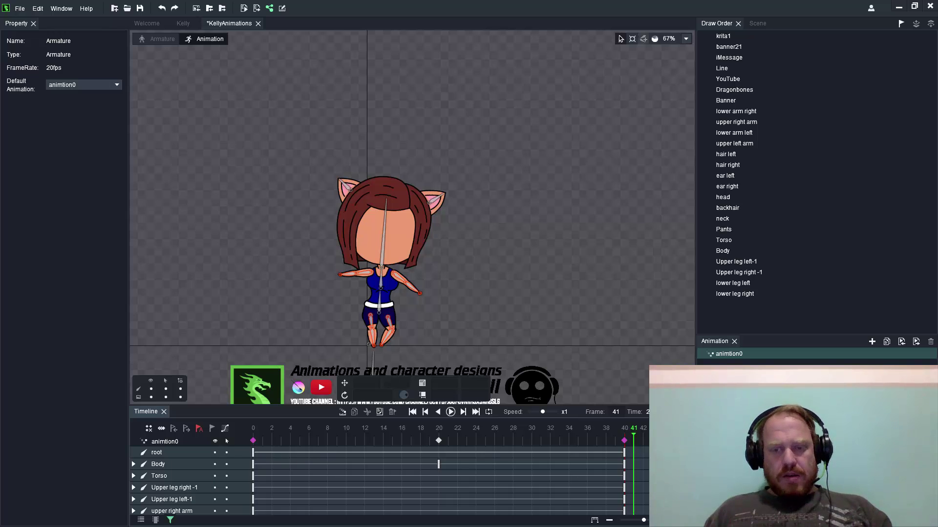
drag(650, 448, 547, 466)
drag(429, 468, 283, 458)
Move the root, Body and Torso keys back to frames 0, 20 and 40, selecting the Body key at 20.
click(344, 448)
click(461, 446)
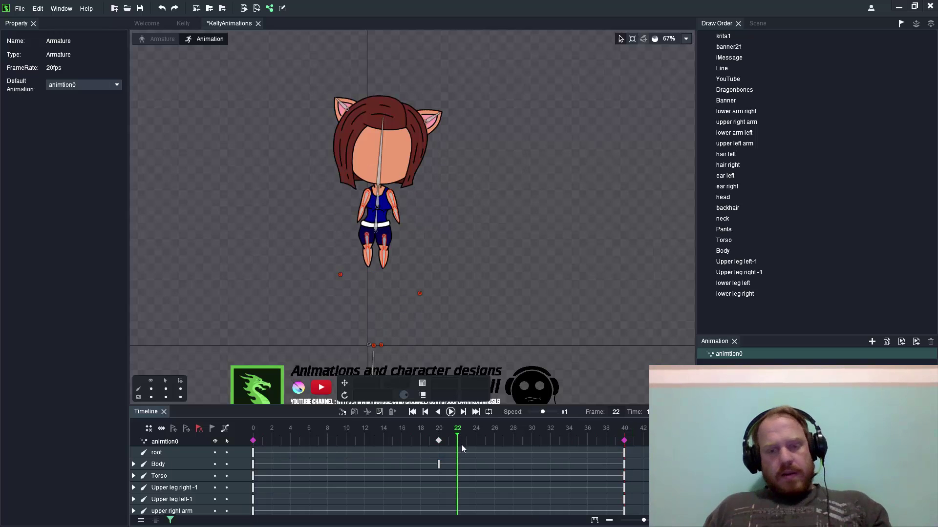
drag(399, 438, 439, 430)
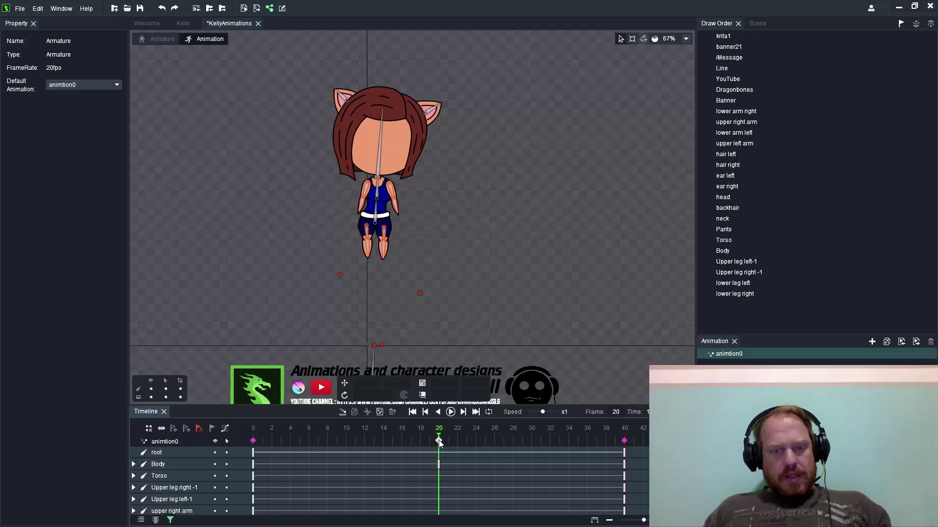
click(439, 441)
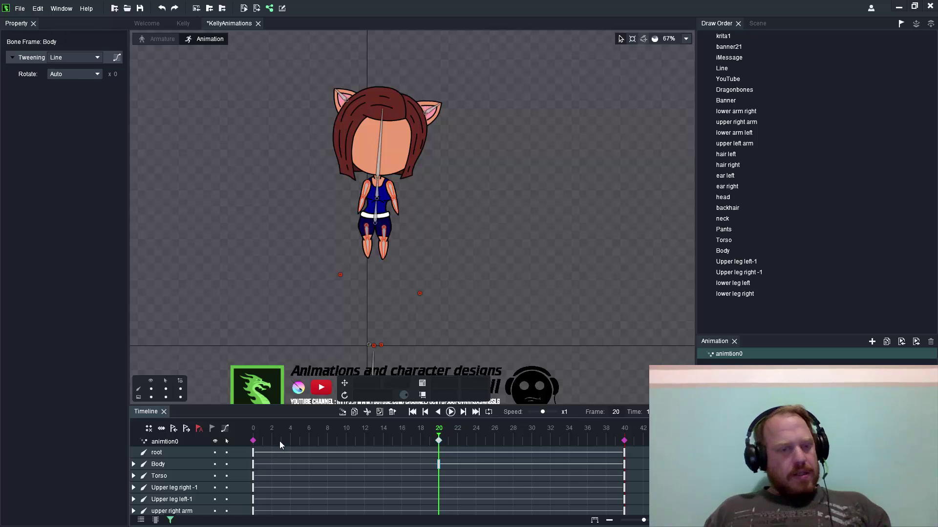
Insert two frames after frame 20 and remove them, then repeat at frame 0.
click(190, 431)
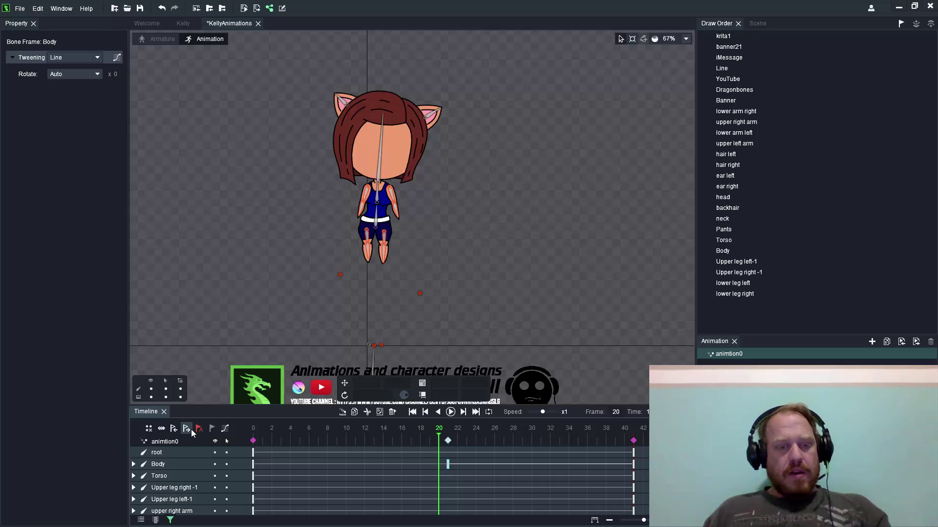
click(191, 429)
double_click(172, 429)
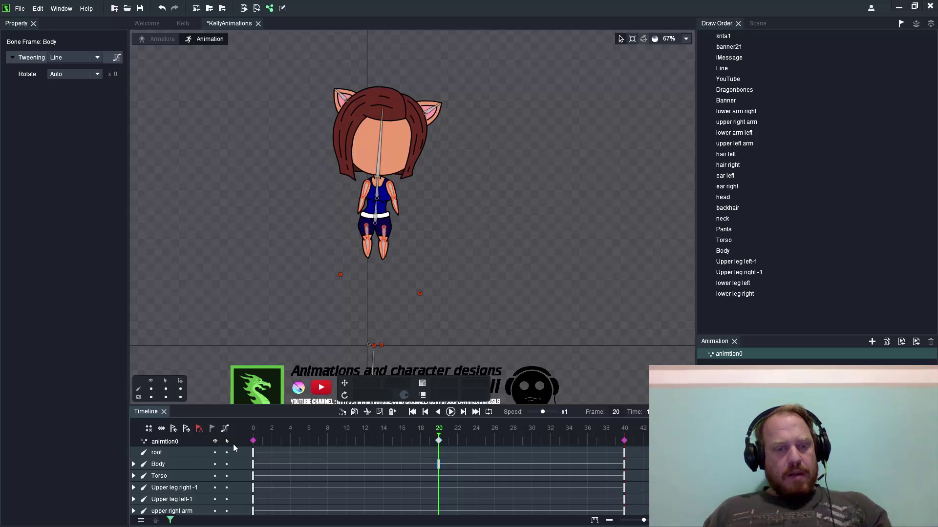
click(257, 441)
click(187, 429)
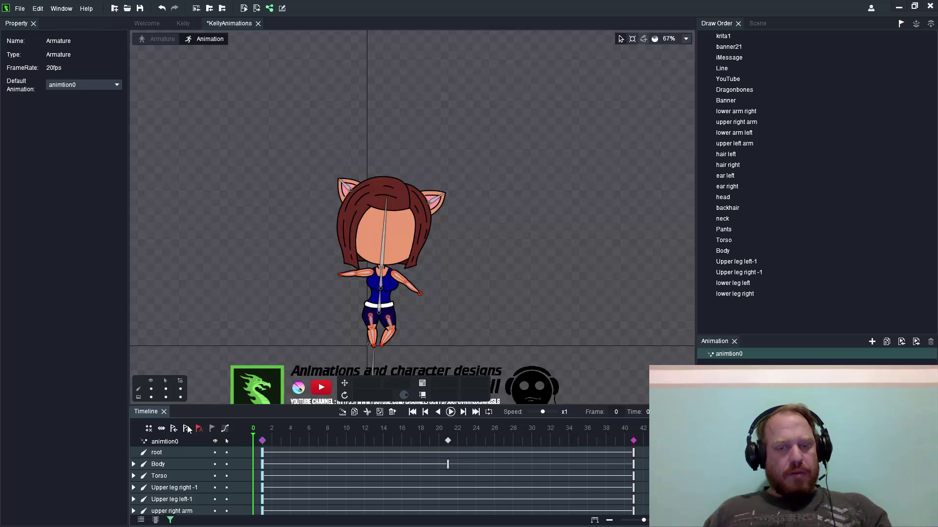
click(186, 428)
double_click(177, 429)
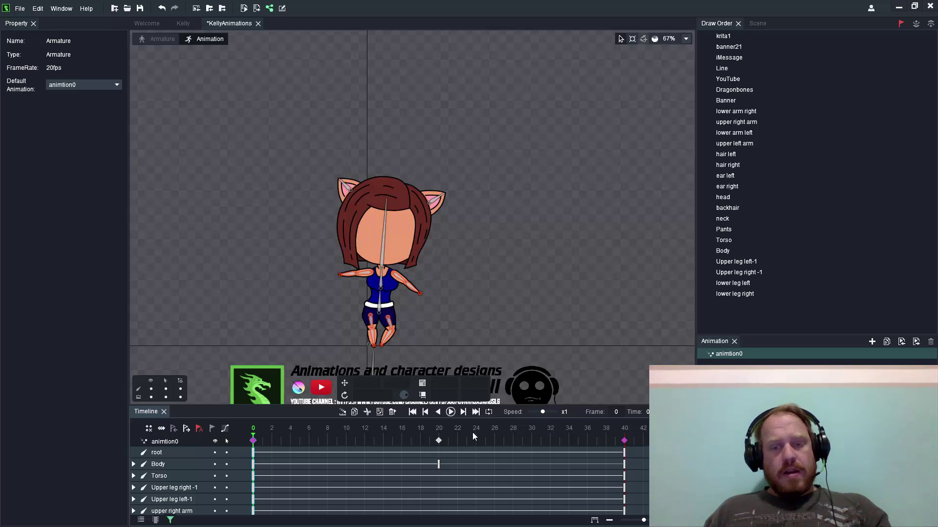
Select the Body keyframe at frame 0 and turn its tweening off.
drag(473, 432, 254, 447)
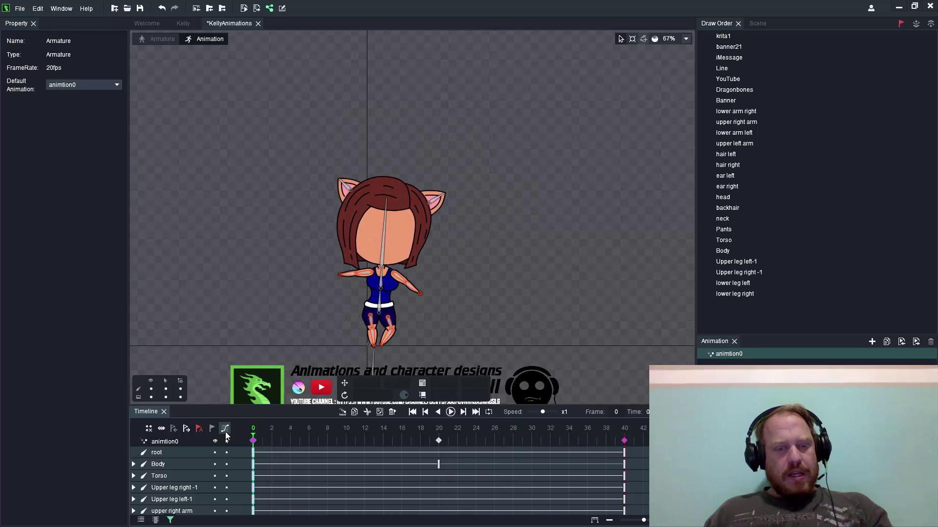
click(253, 466)
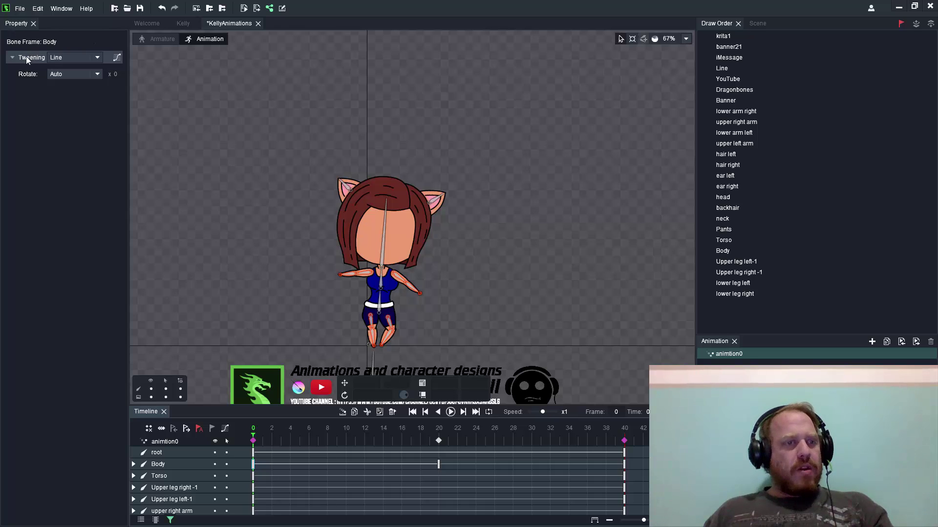
click(13, 58)
click(12, 58)
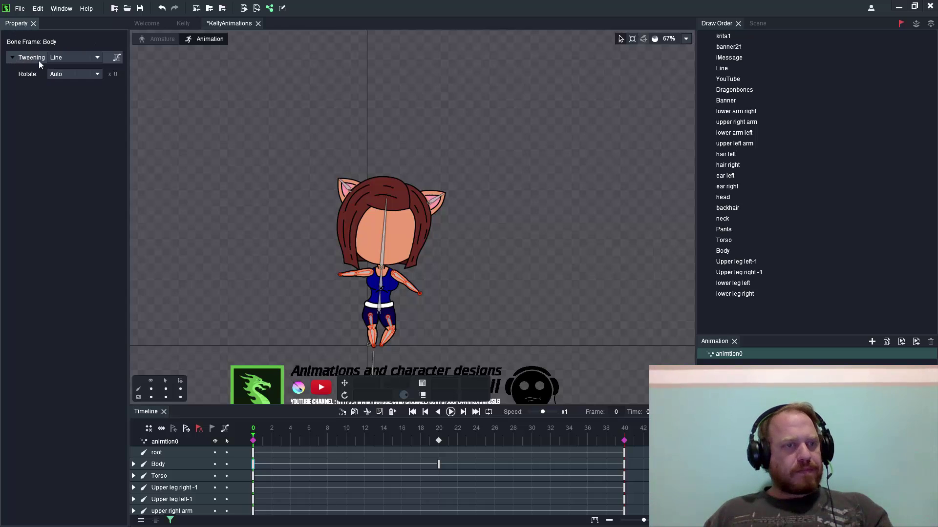
click(87, 60)
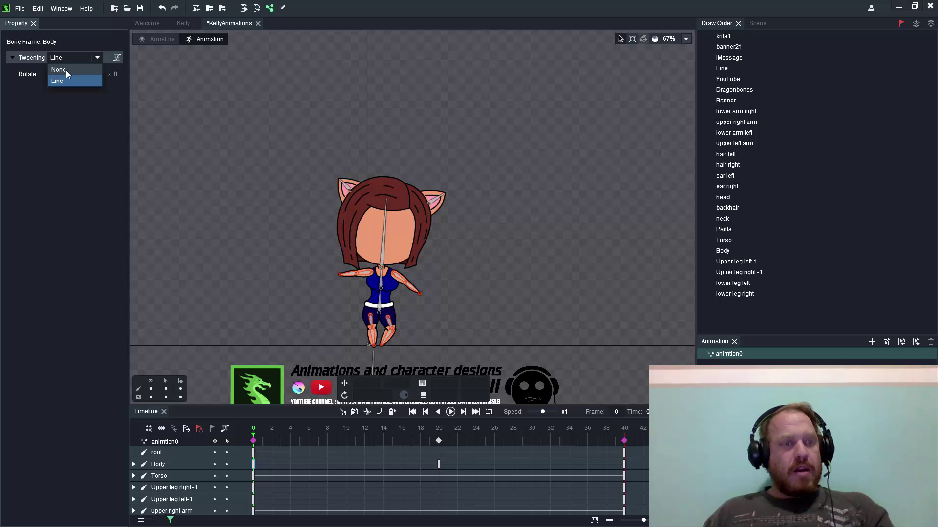
click(66, 69)
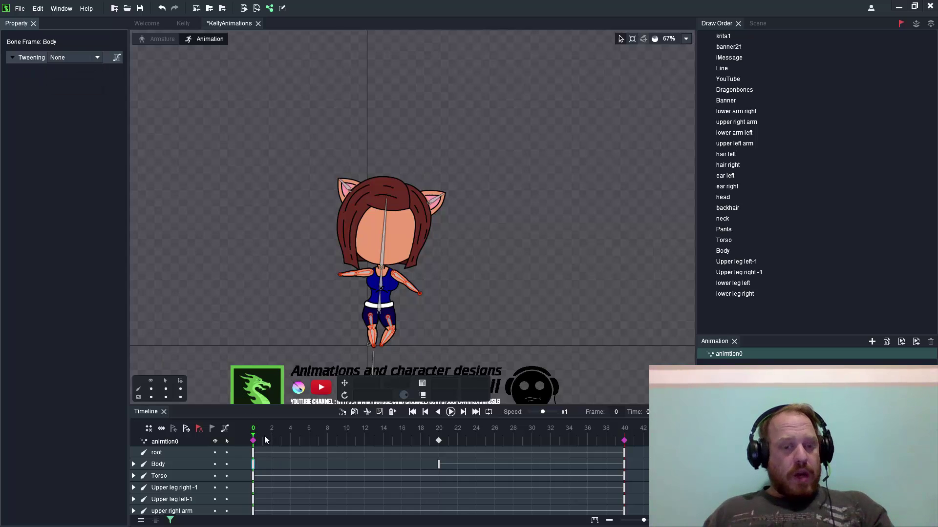
Set the Body keyframe's tweening to Line and scrub to preview the in-between poses.
drag(265, 436, 439, 442)
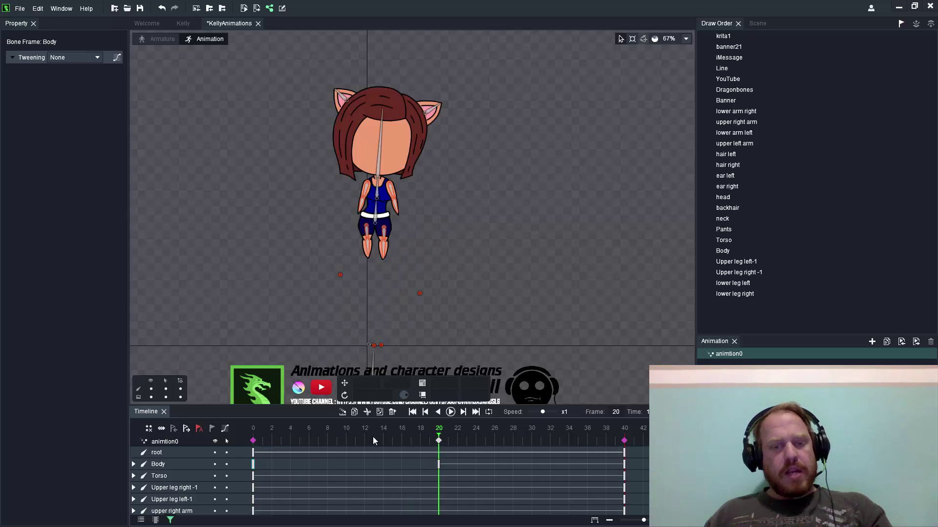
drag(374, 439, 192, 238)
click(76, 59)
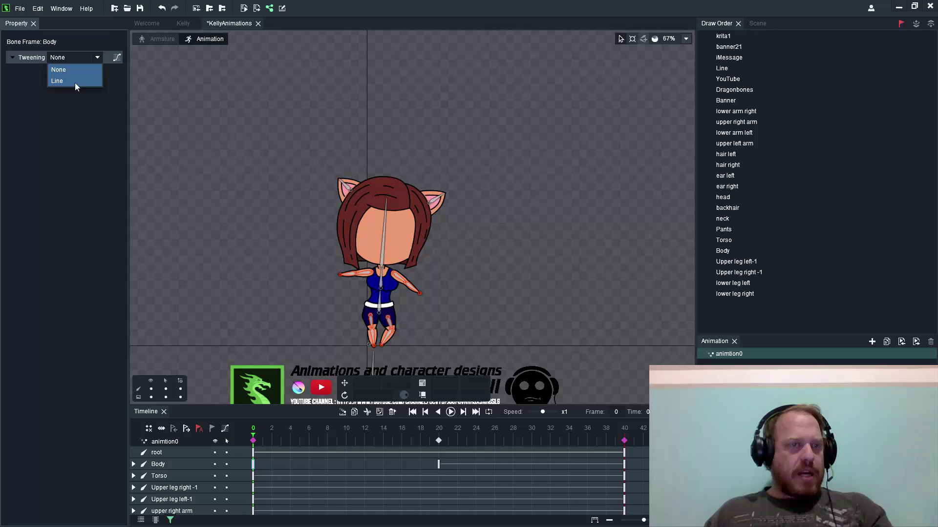
click(75, 82)
click(263, 446)
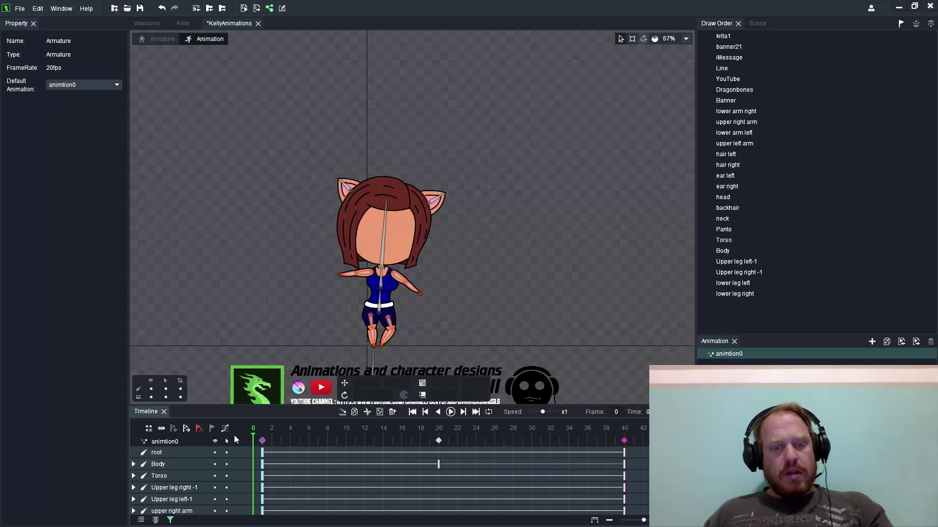
drag(274, 430, 253, 436)
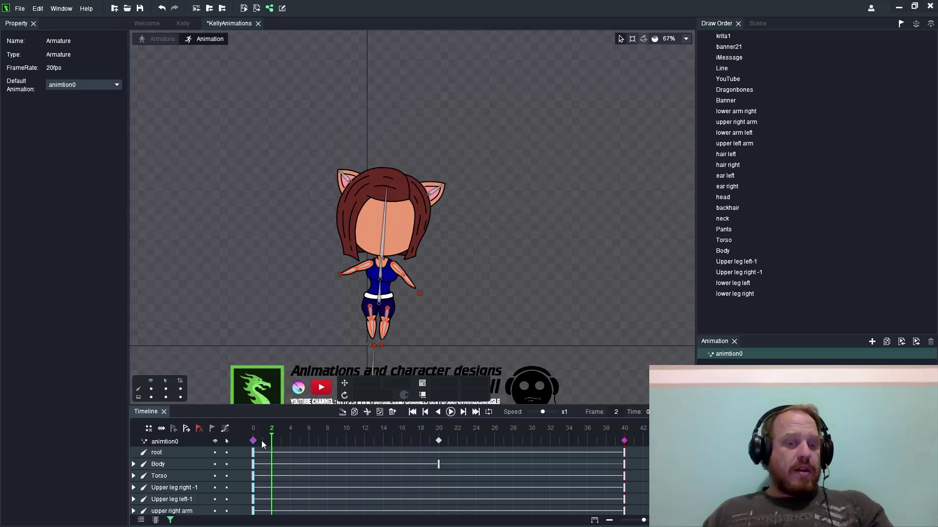
Set the Body keyframe's rotation to CW and preview it looping at x0.2 speed.
click(253, 464)
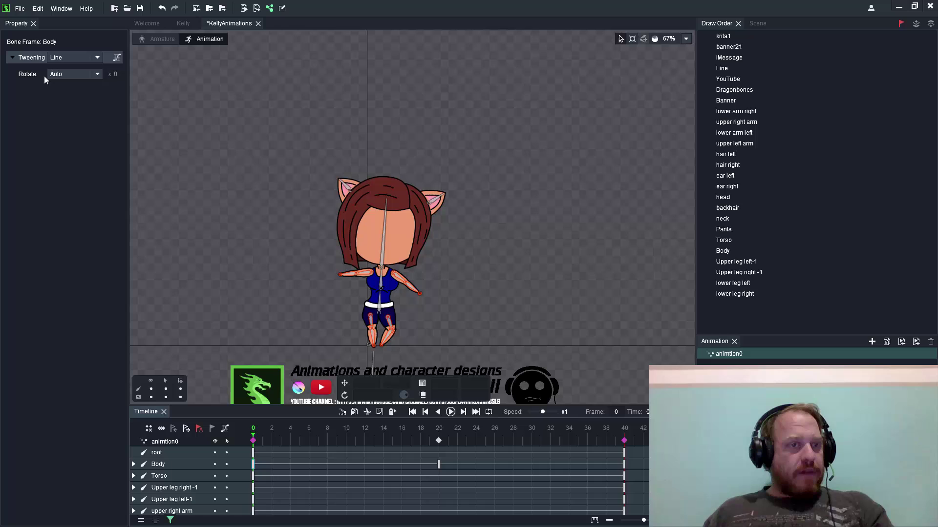
click(72, 75)
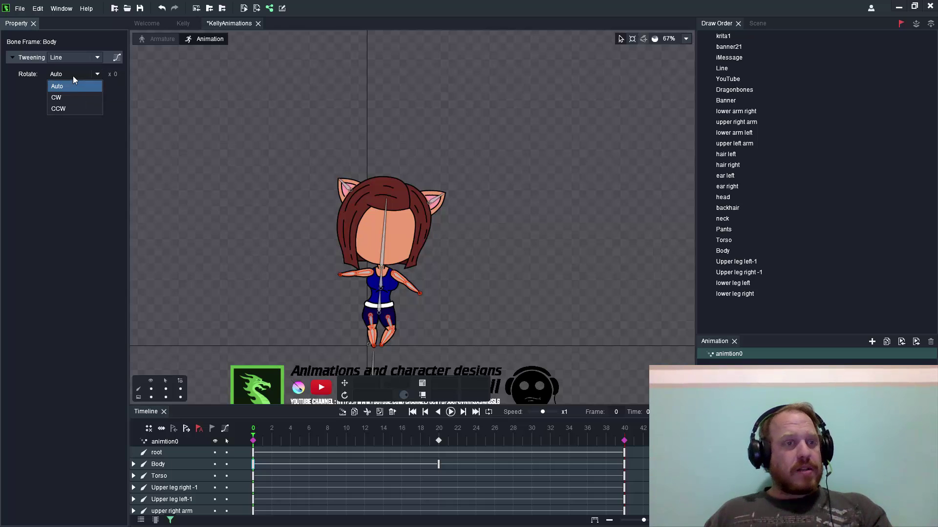
click(62, 98)
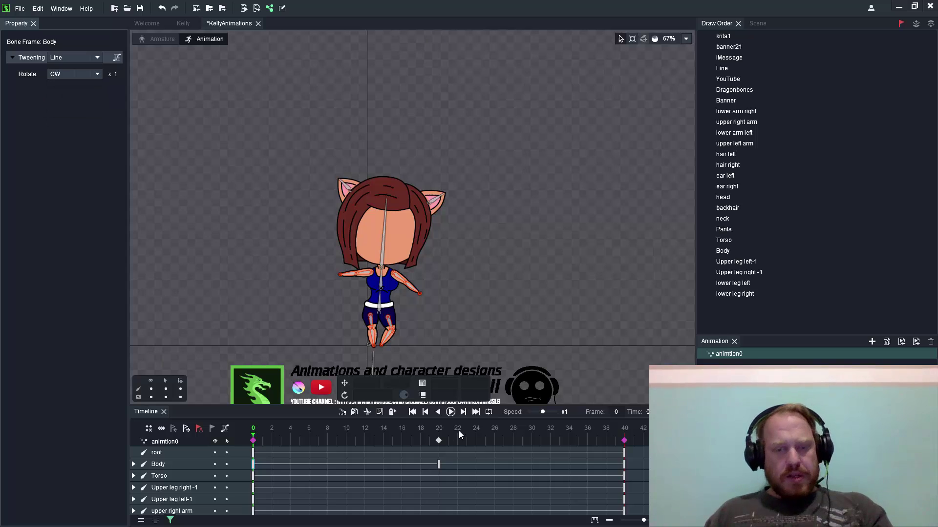
click(449, 412)
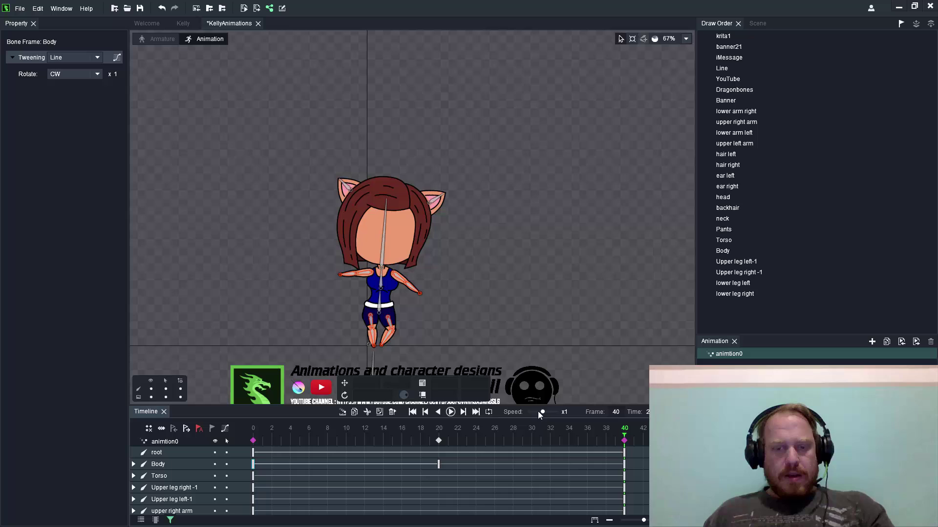
drag(542, 413, 535, 413)
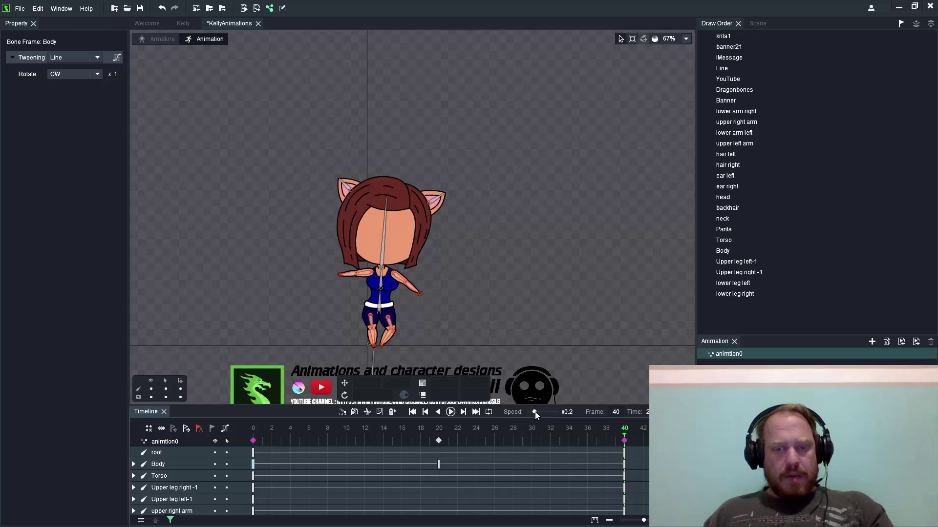
click(487, 412)
scroll(344, 234, up, 2)
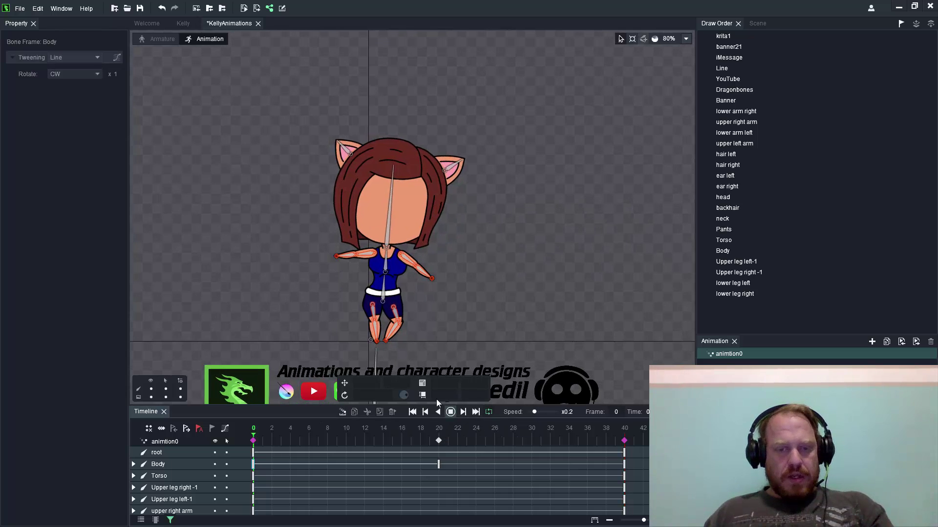
scroll(343, 234, down, 2)
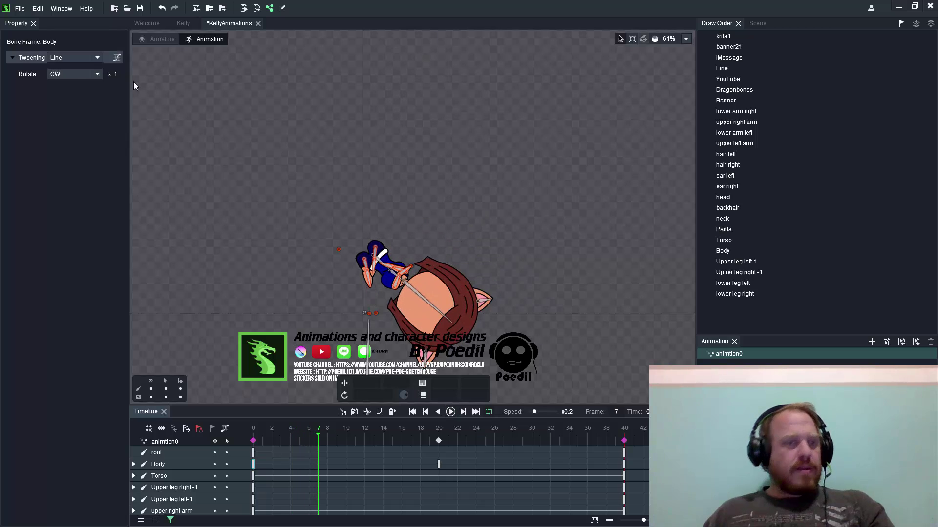
key(space)
Switch the Body rotation to CCW and replay to check the spin.
click(84, 81)
click(73, 108)
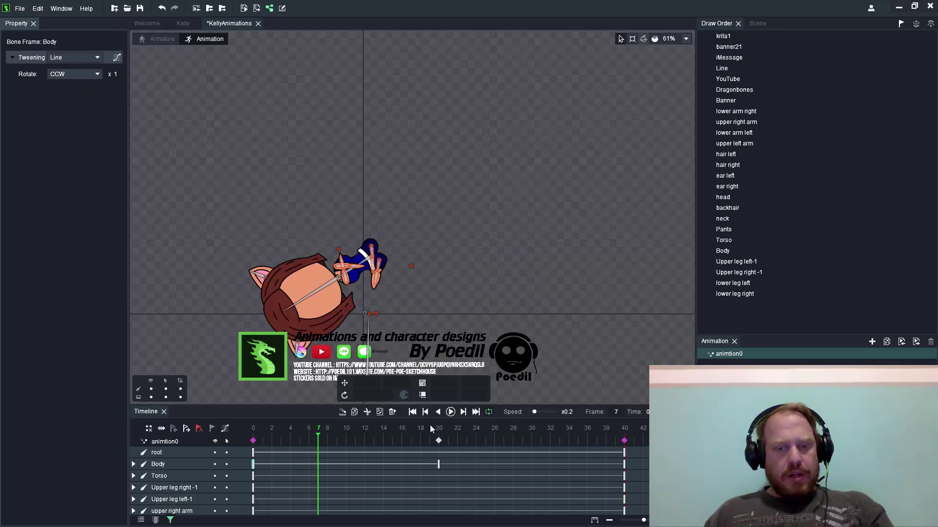
click(451, 413)
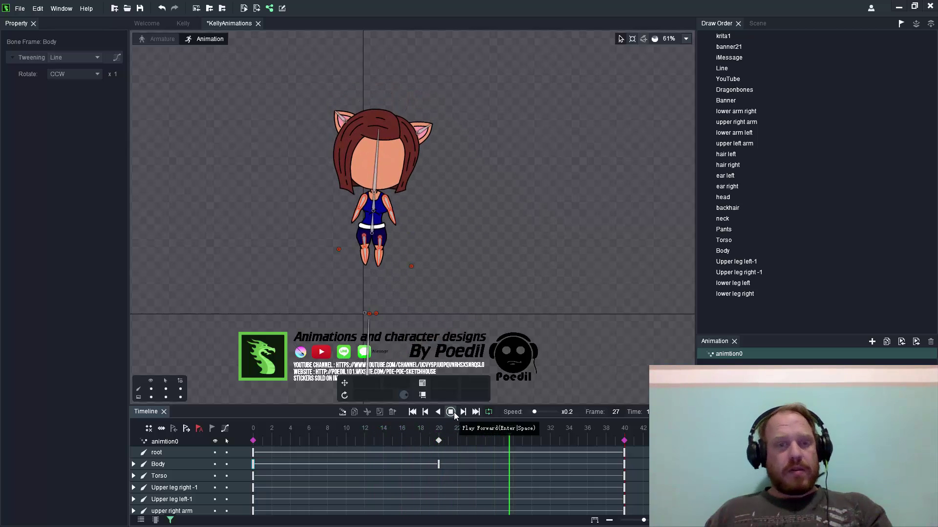
click(452, 413)
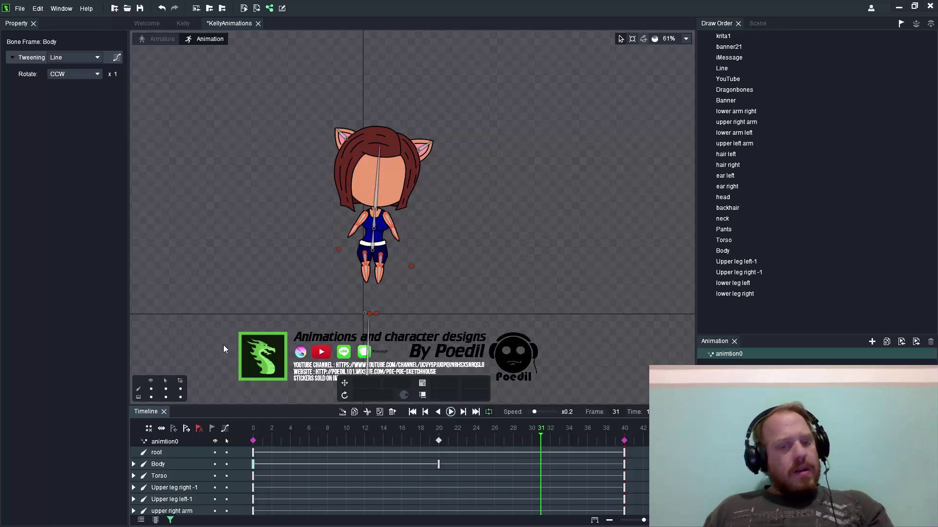
Move the playhead around the timeline and select the first keyframes at frame 0.
click(271, 441)
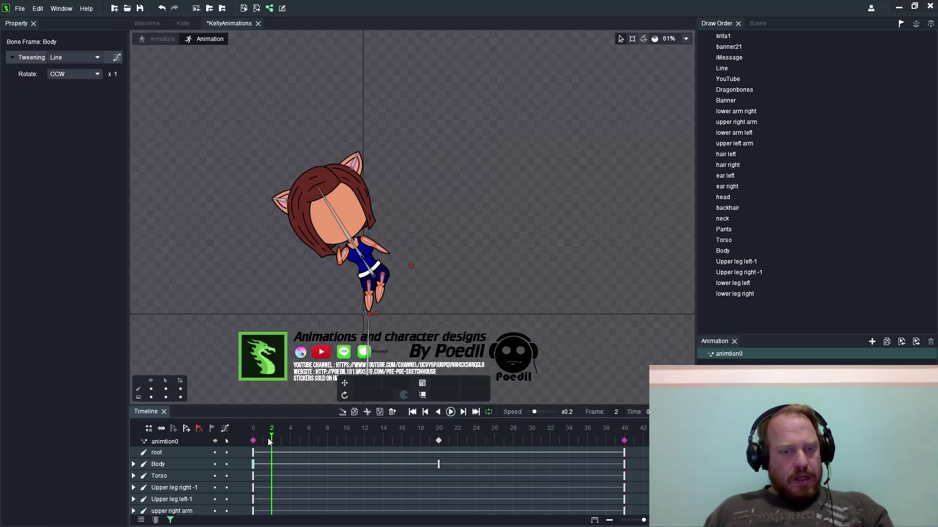
right_click(230, 437)
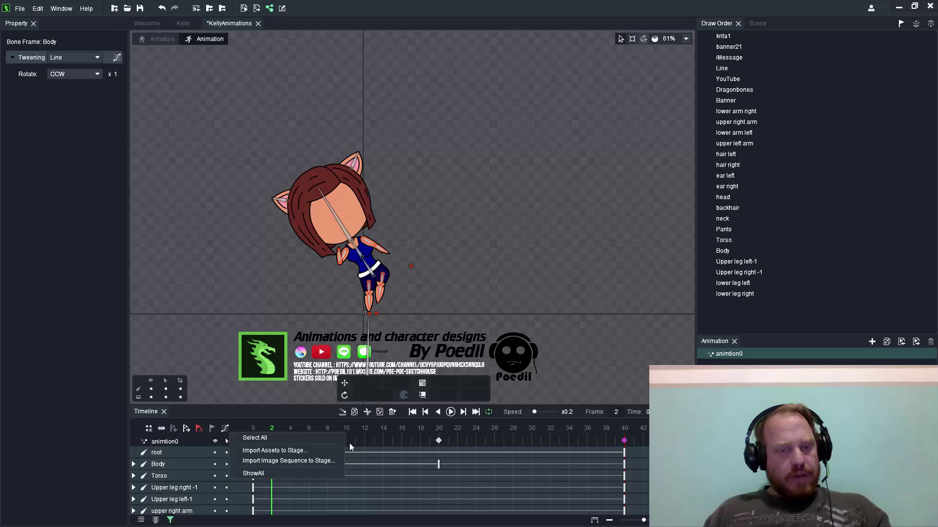
click(364, 445)
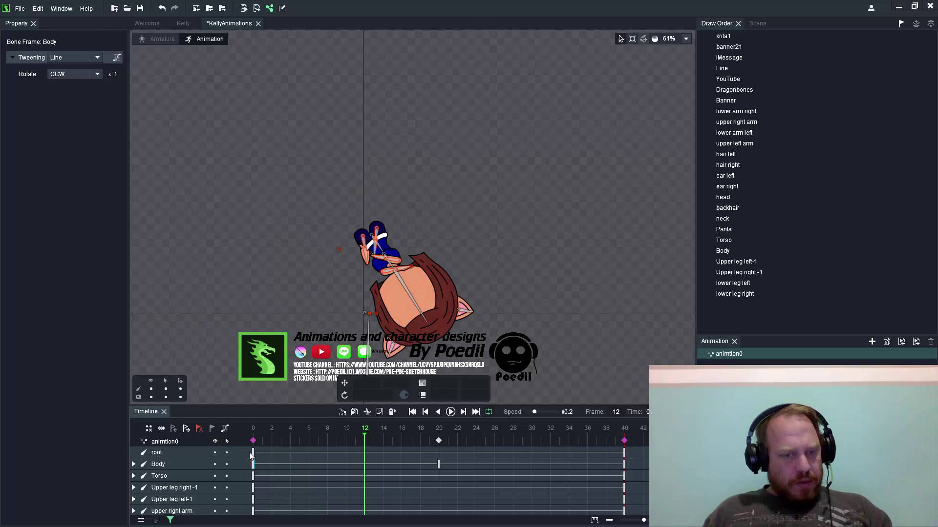
drag(253, 463, 254, 502)
In the Curve Editor, try Step and Linear on the Body keyframe, then apply Ease In.
click(225, 428)
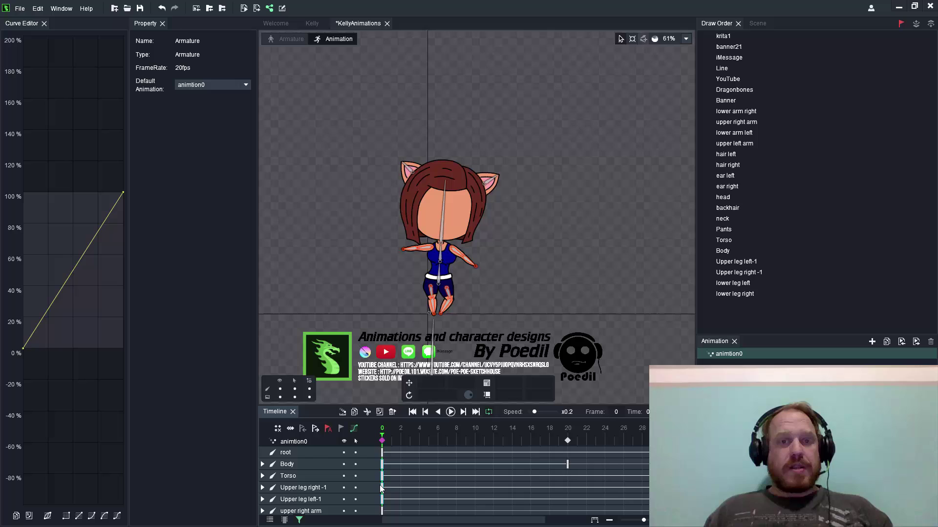
click(382, 465)
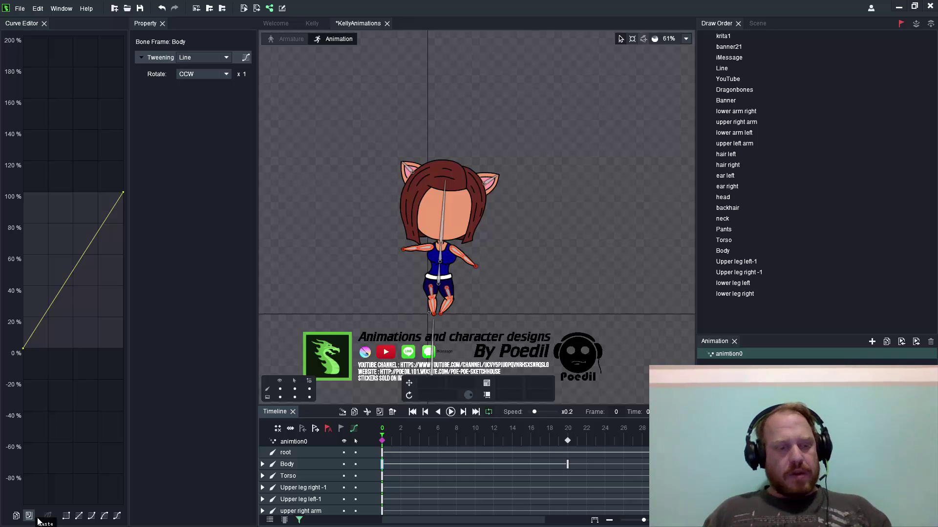
click(67, 518)
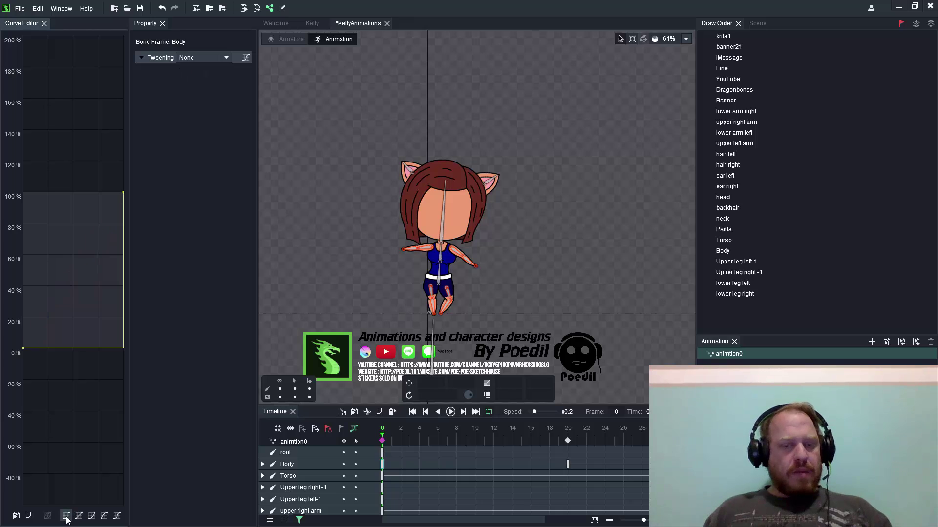
click(81, 517)
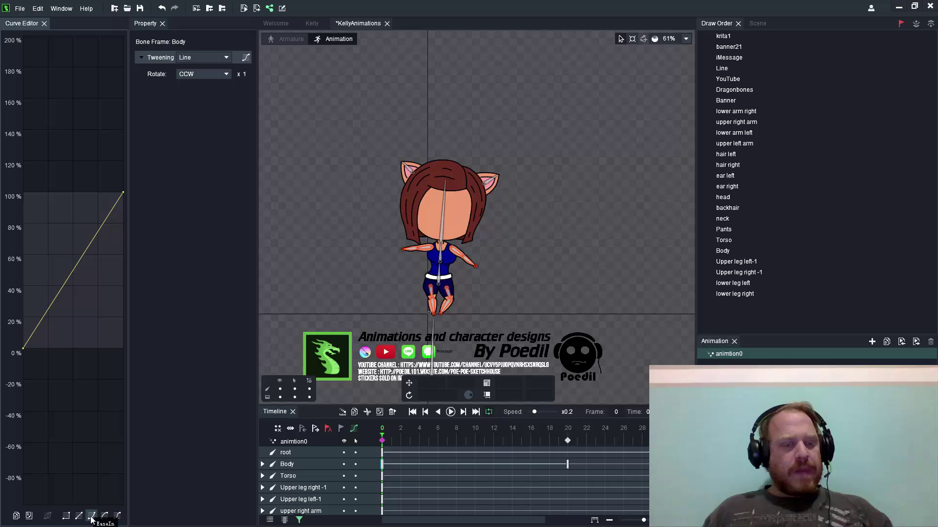
click(92, 517)
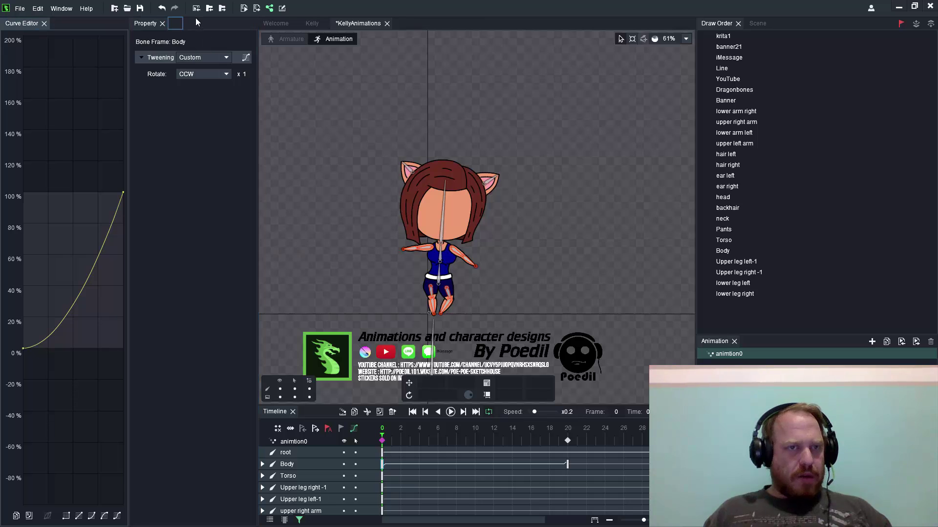
Dock the Curve Editor beside Property, widen the panel, and flatten the ease-in curve's start.
drag(195, 19, 195, 20)
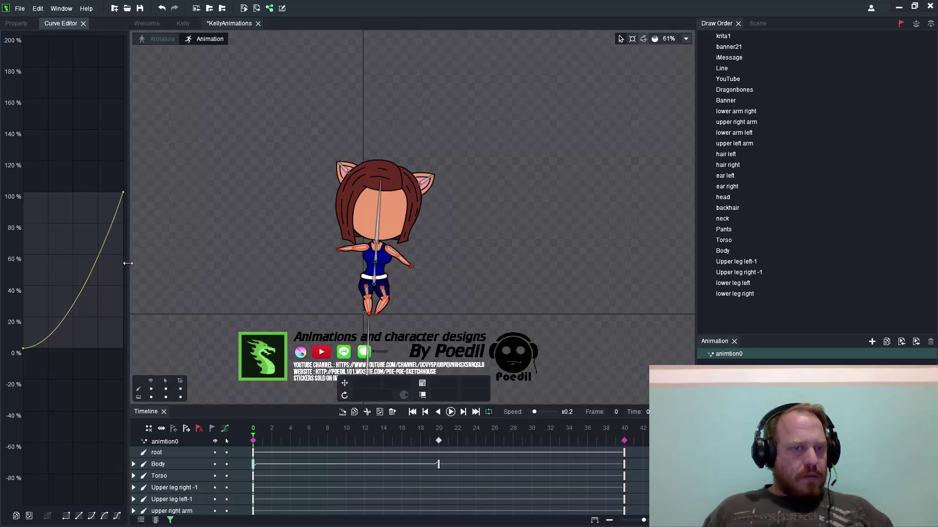
drag(126, 264, 283, 278)
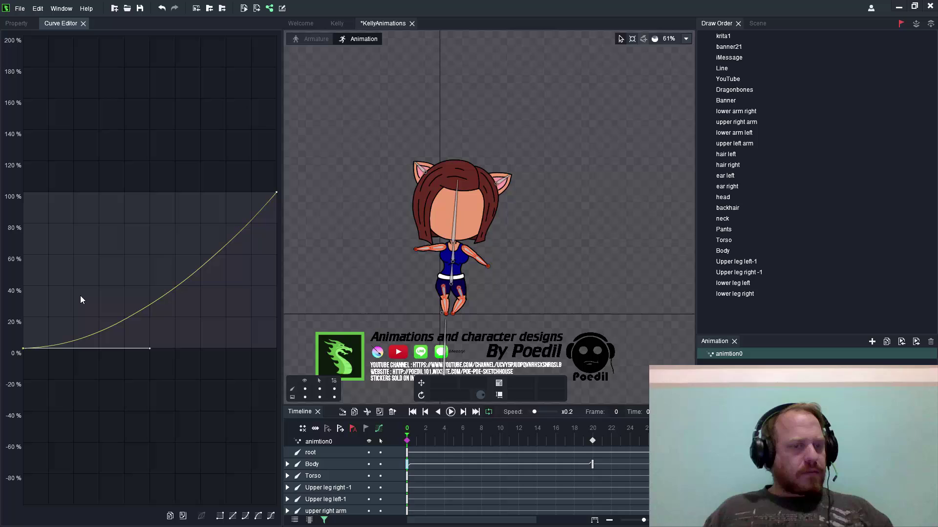
drag(56, 345, 25, 350)
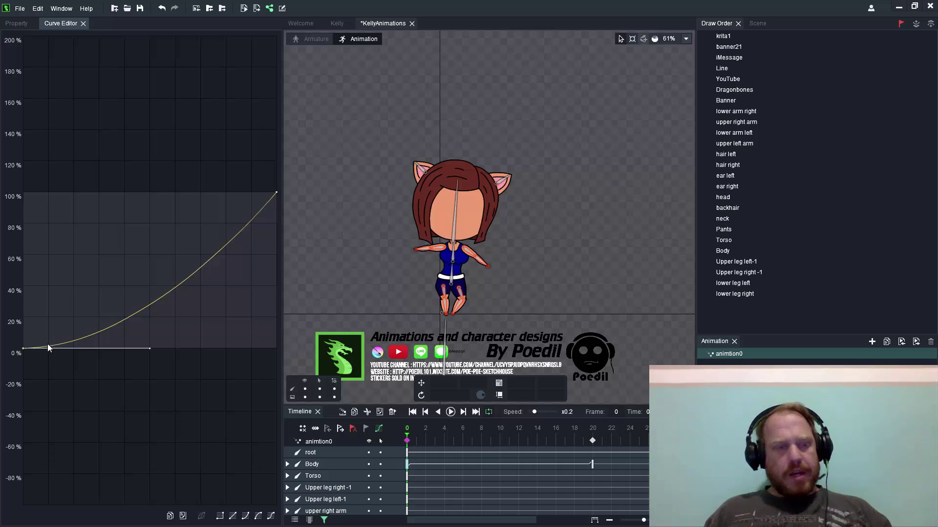
click(22, 347)
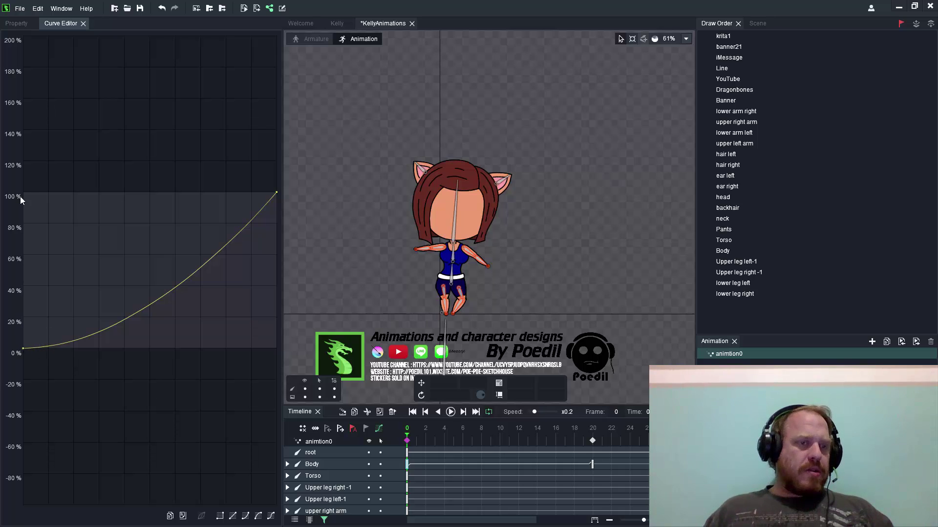
click(24, 356)
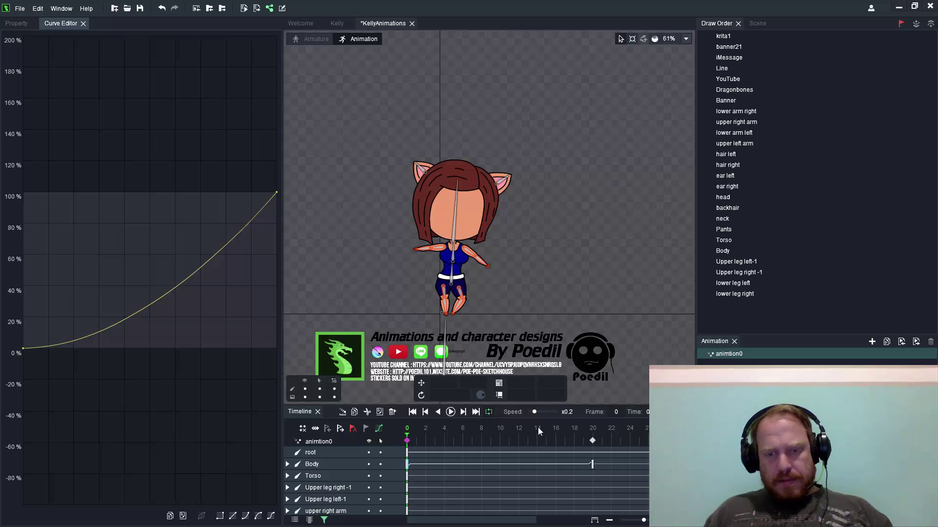
Preview the new curve, reset the tween to linear, and return the playhead to frame 0.
click(449, 411)
click(233, 516)
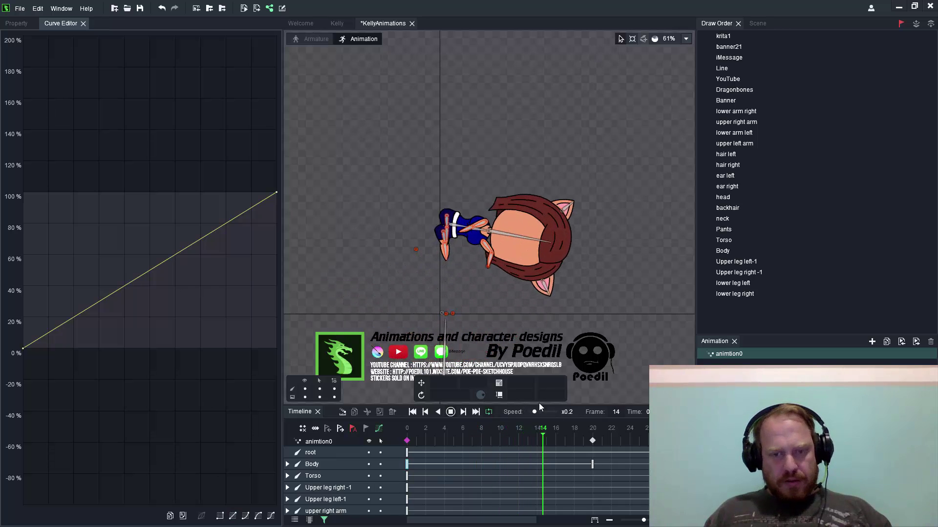
click(451, 412)
click(405, 465)
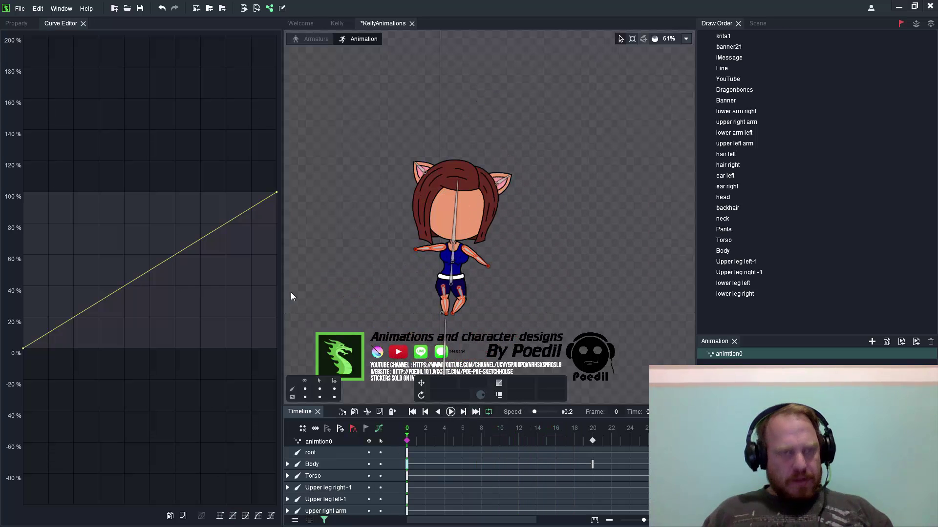
Set Body's keyframe rotation to Auto and watch the tween's easing curve during playback.
click(16, 24)
click(124, 74)
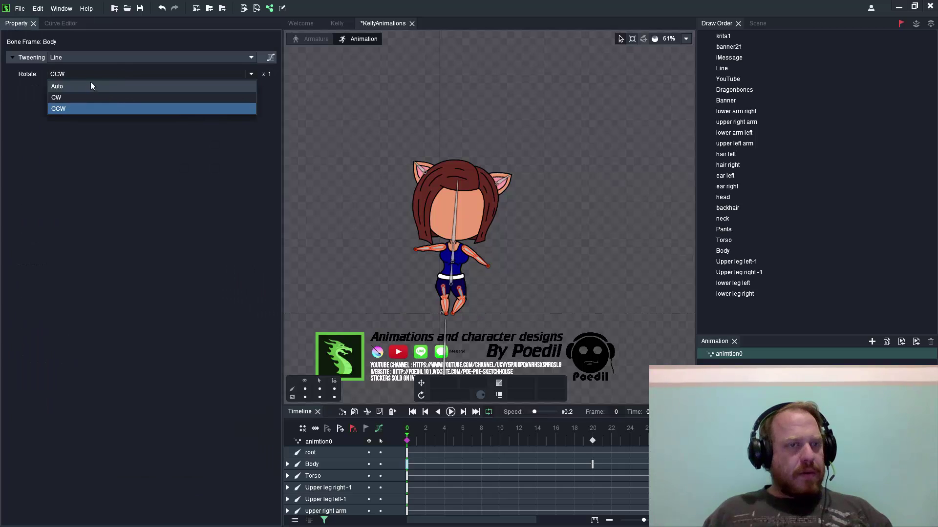
click(91, 83)
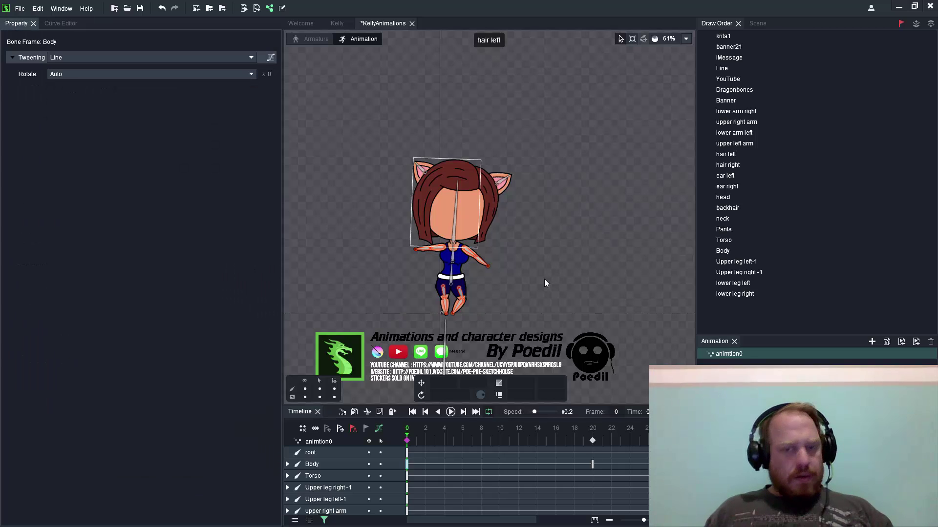
click(62, 24)
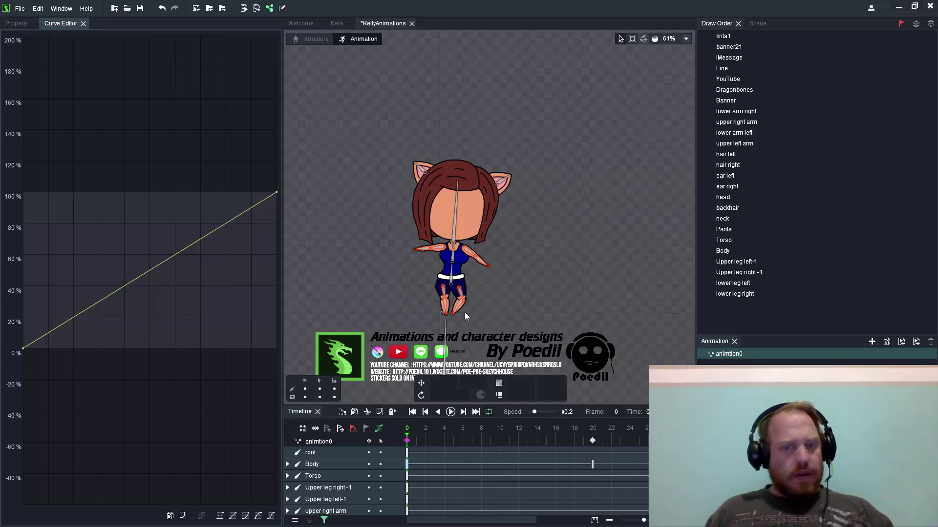
click(450, 412)
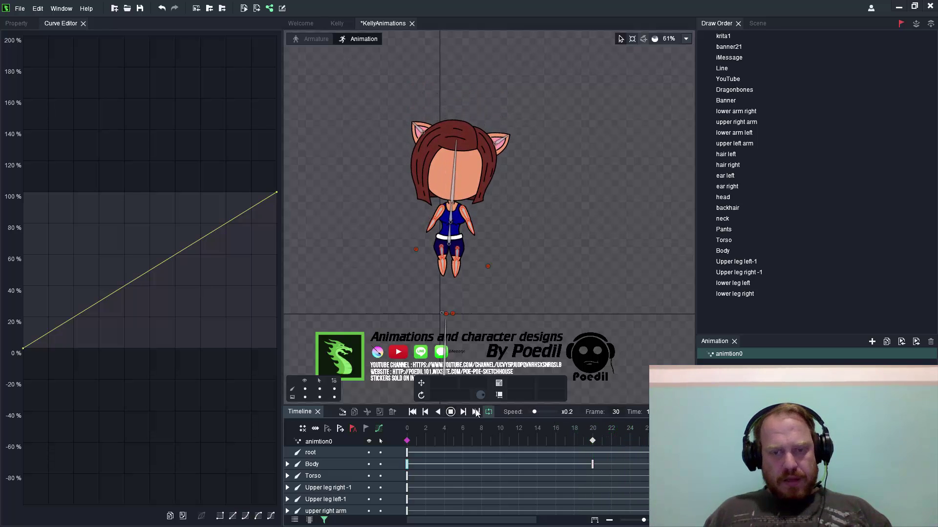
click(451, 412)
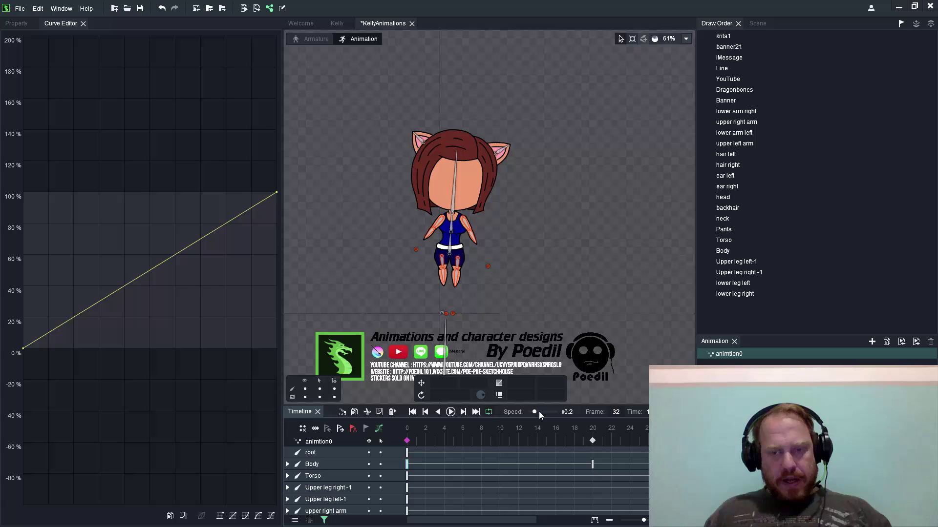
click(451, 412)
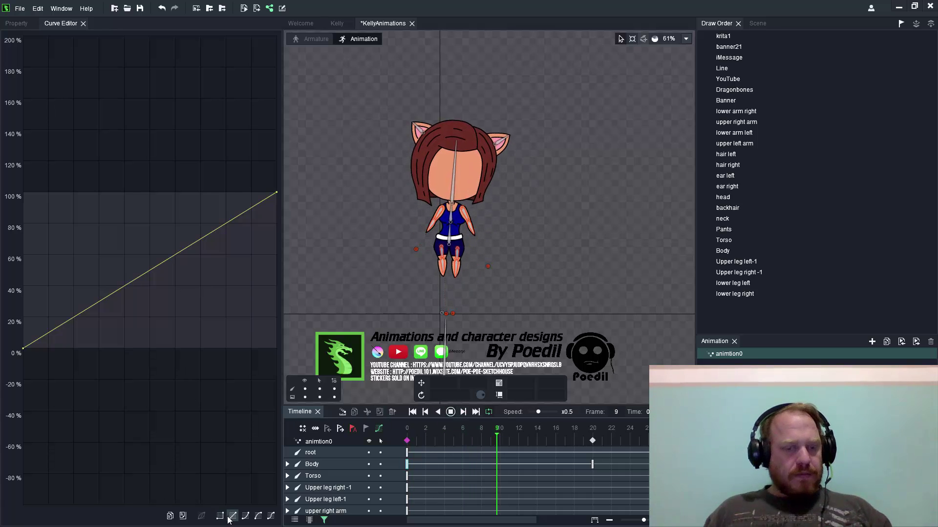
Try the EaseIn, EaseOut and EaseBoth presets on the Body tween, then return to Linear.
click(246, 517)
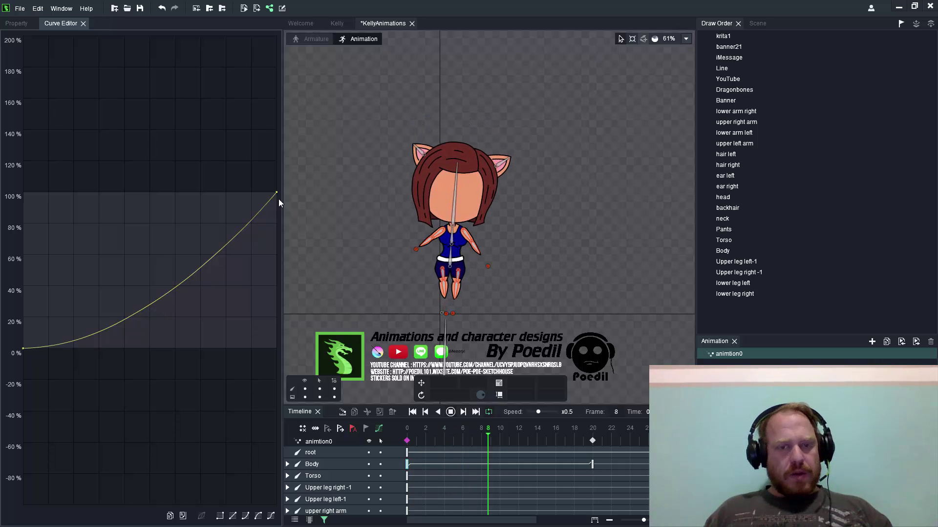
click(258, 516)
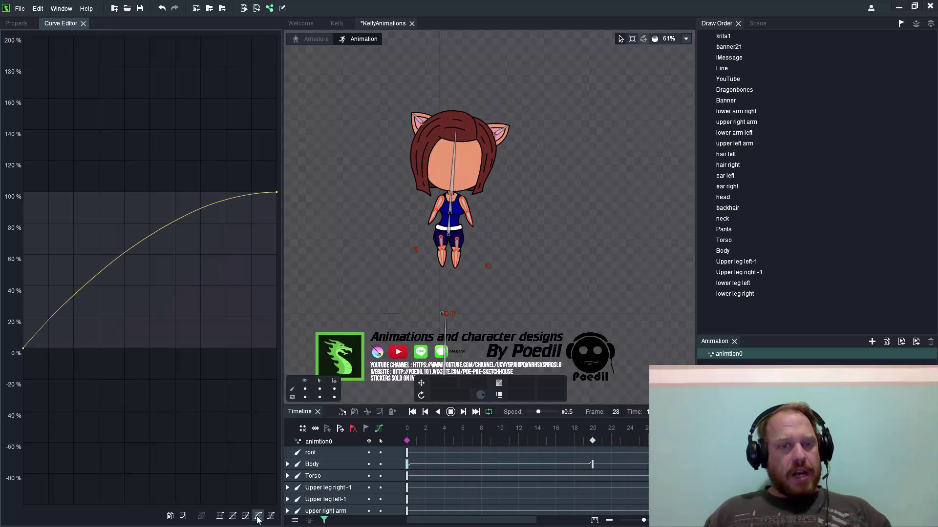
click(271, 516)
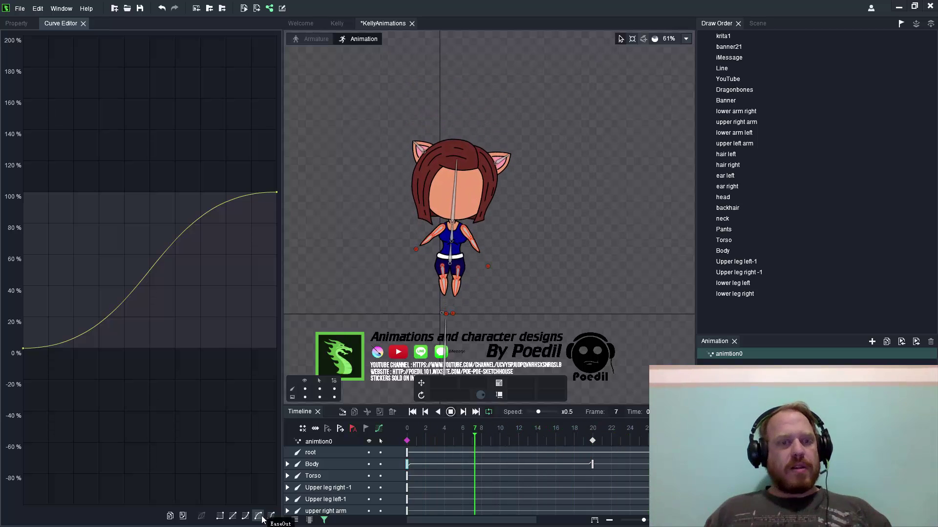
click(233, 517)
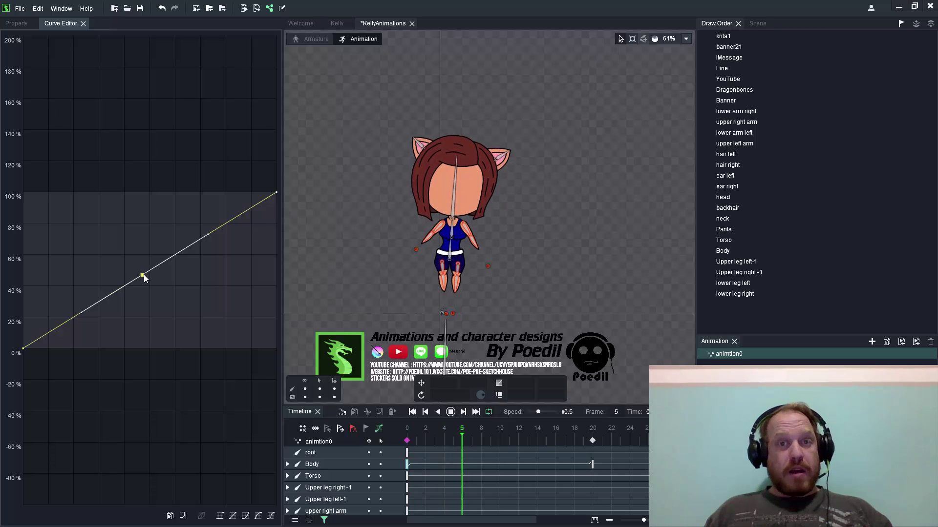
Reshape the curve's midpoint and handles into a wave: up to 100%, down near 5%, back to 100%.
drag(144, 279, 224, 315)
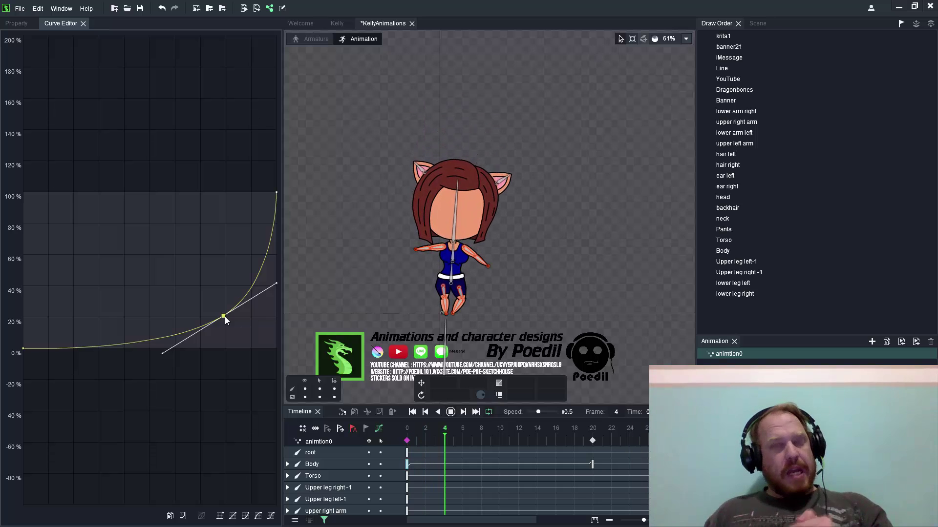
drag(225, 317, 94, 223)
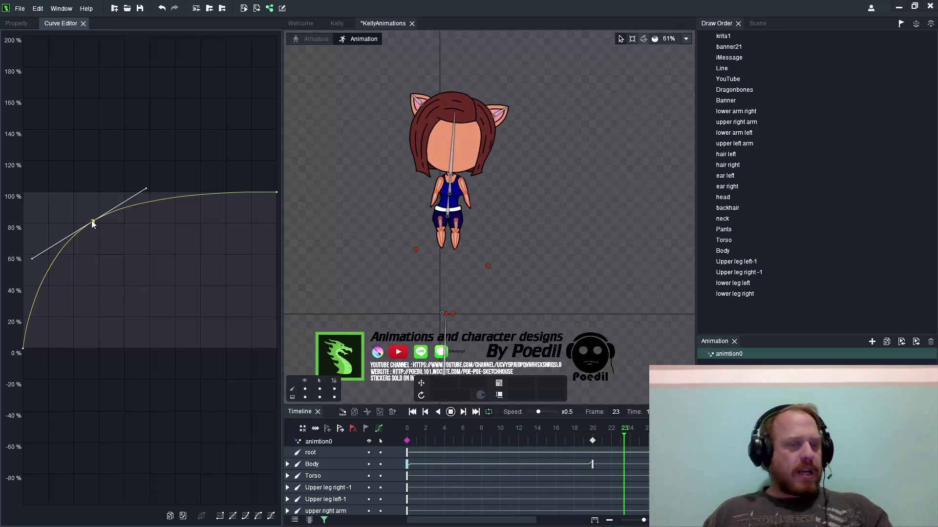
drag(93, 224, 186, 228)
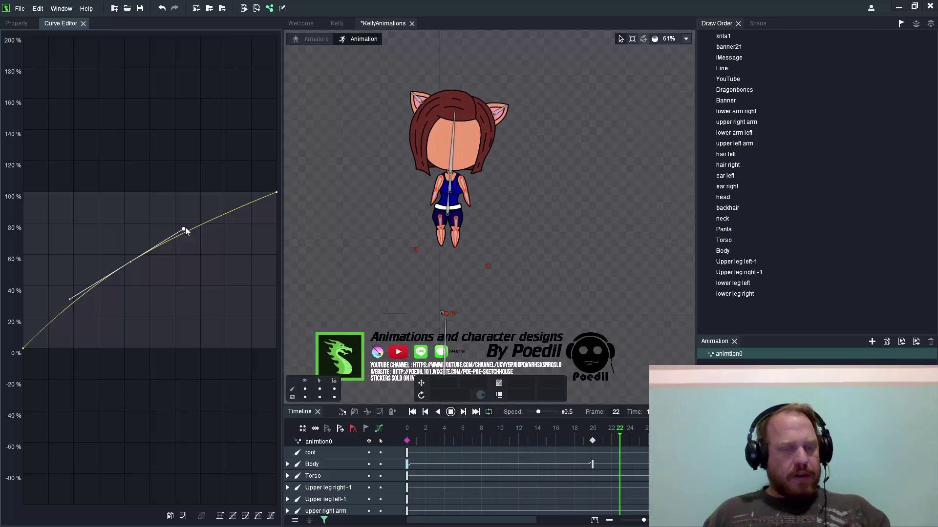
drag(186, 230, 136, 320)
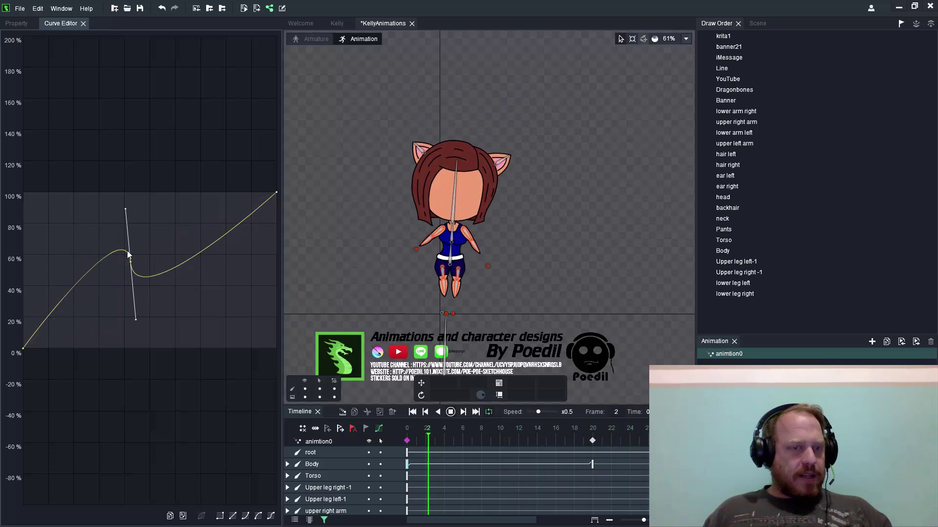
drag(124, 209, 94, 79)
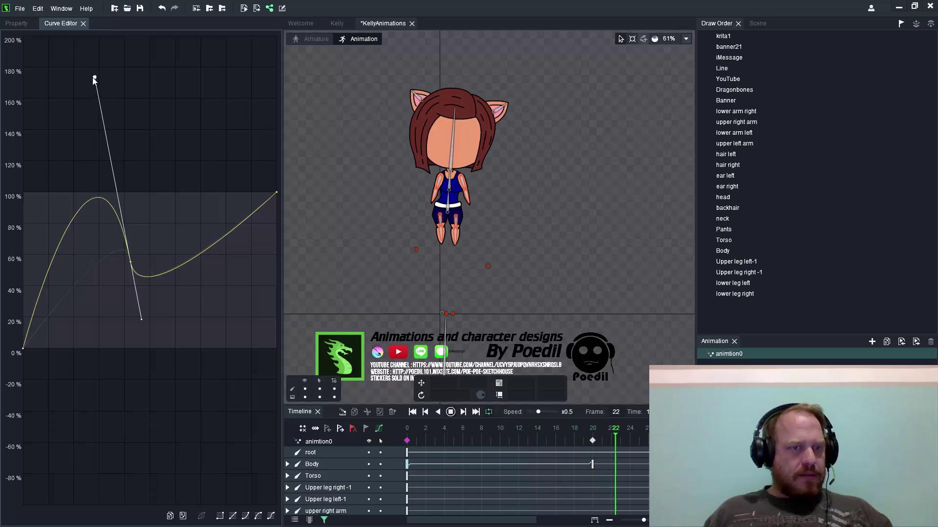
drag(142, 319, 205, 494)
click(130, 260)
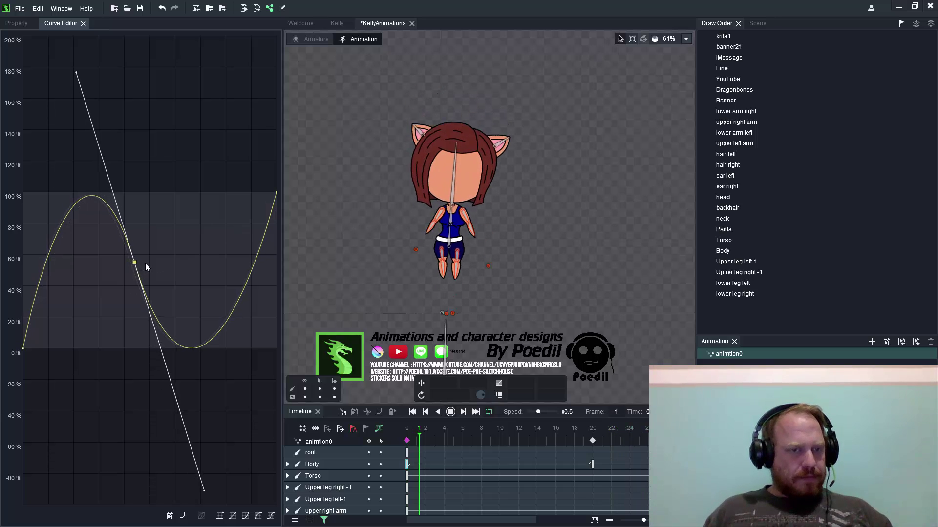
drag(135, 263, 148, 257)
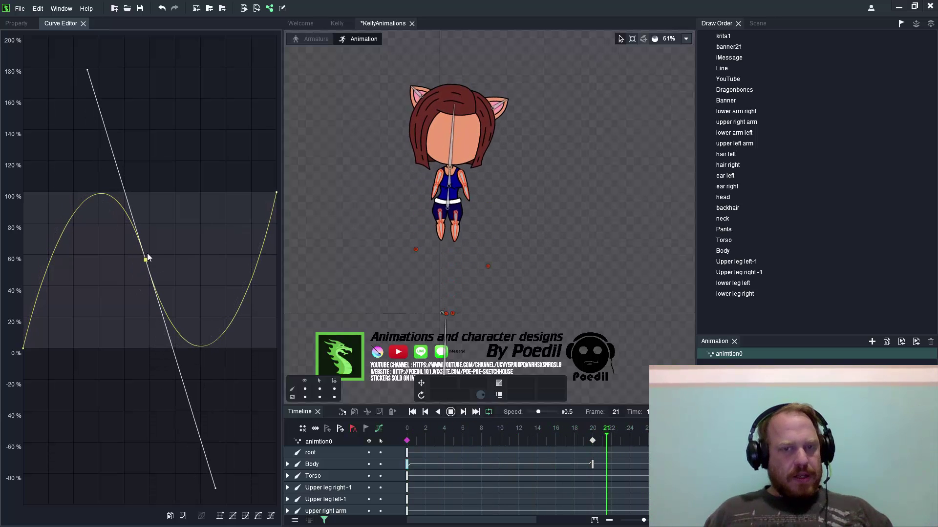
Stop the looping playback and move the playhead to the frame-20 keyframe.
scroll(494, 225, down, 3)
scroll(523, 222, up, 2)
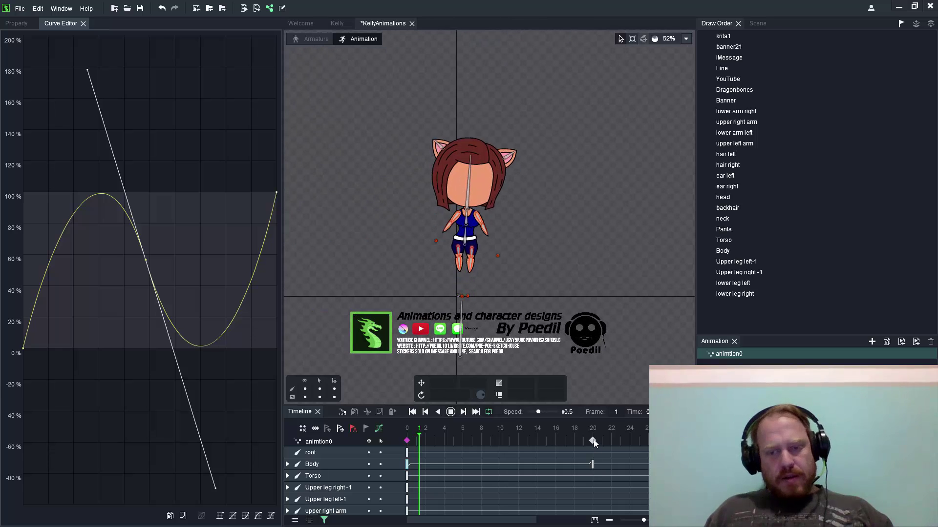
key(space)
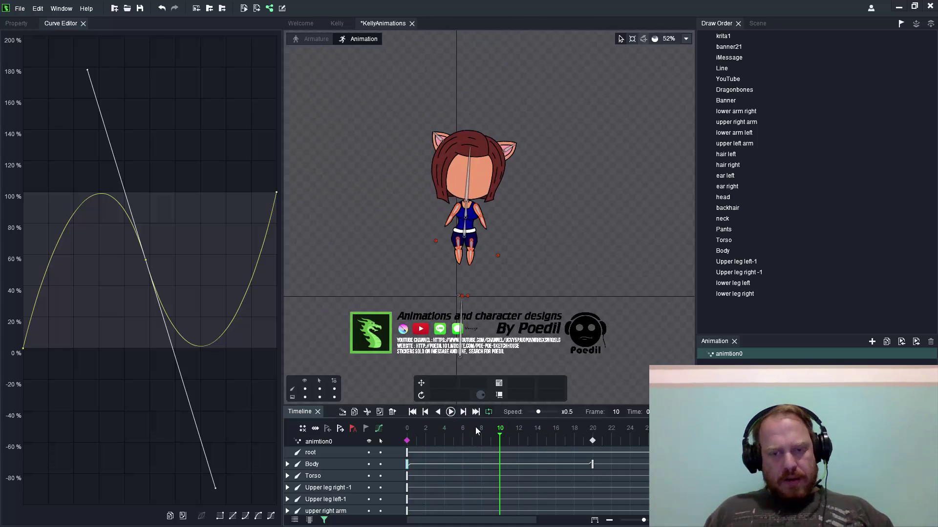
drag(476, 428, 589, 439)
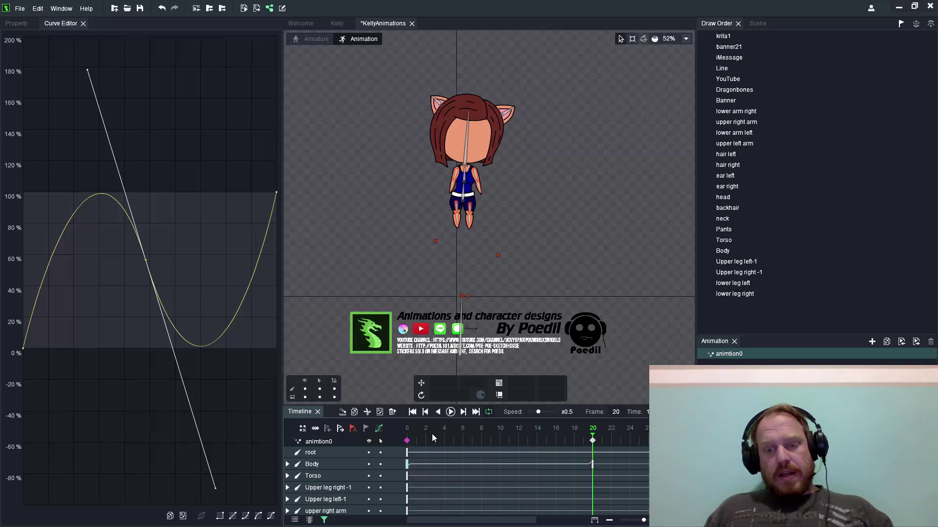
Paste the wave curve onto the frame 20–40 span and play to preview both spans.
scroll(432, 436, down, 3)
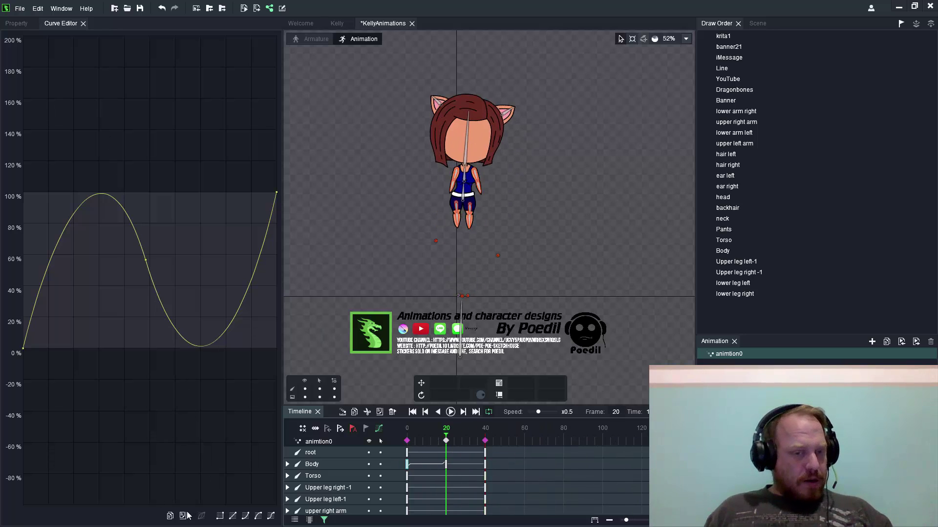
click(432, 456)
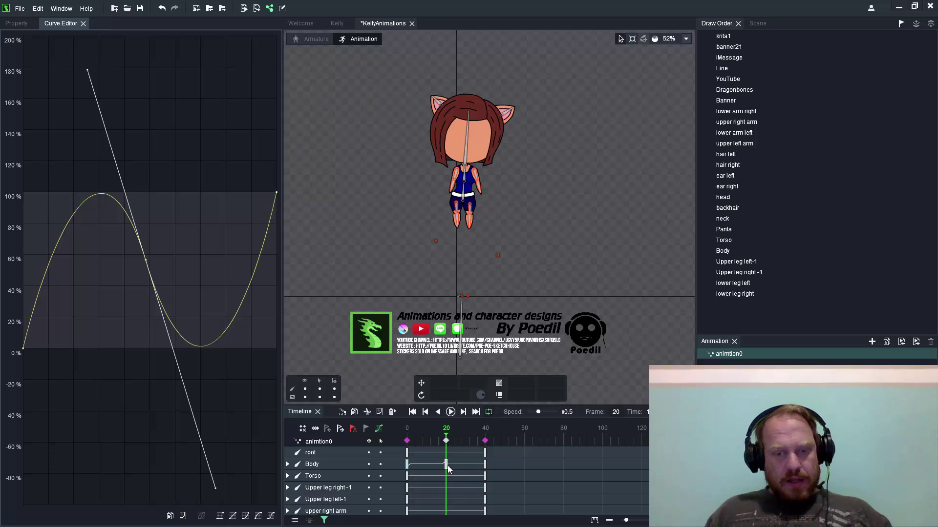
click(445, 465)
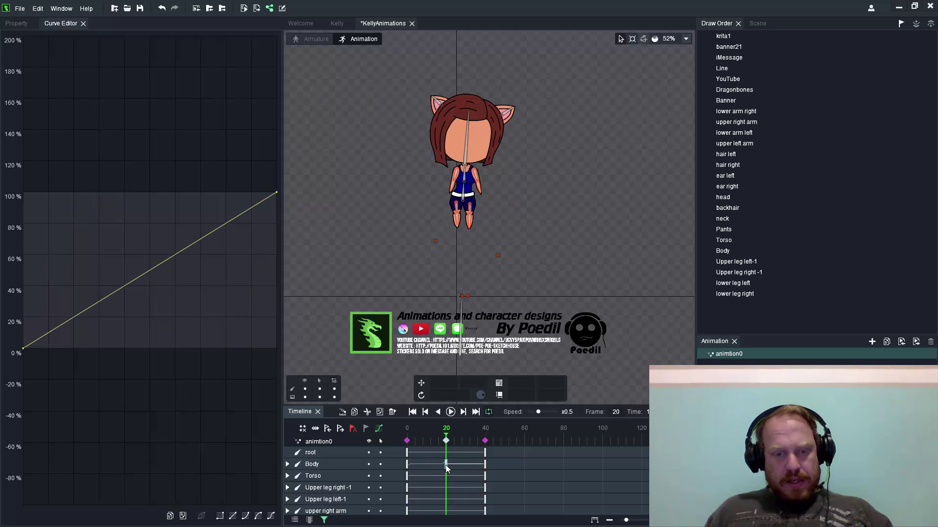
click(184, 519)
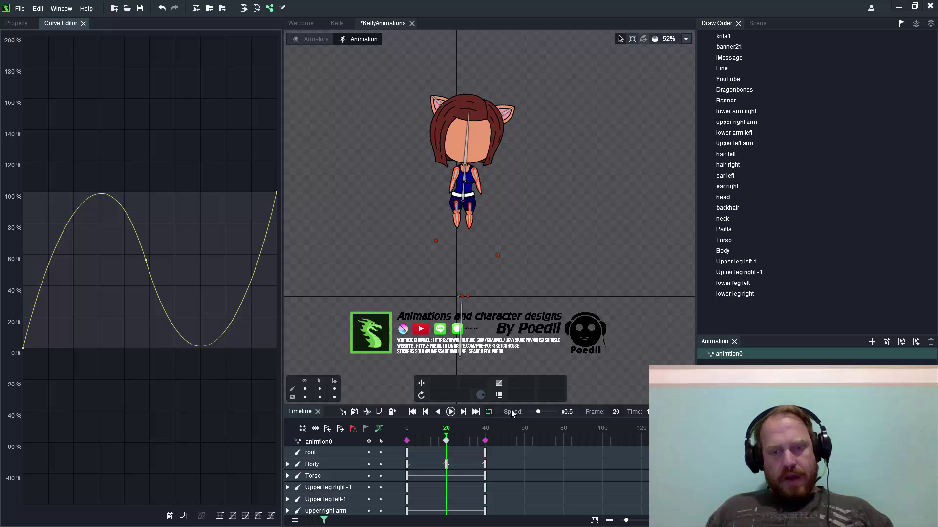
click(450, 412)
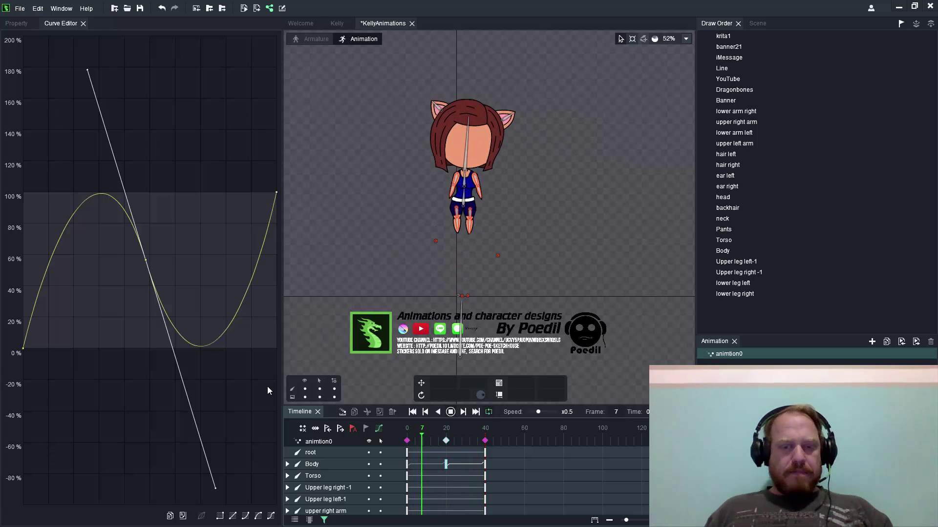
click(451, 413)
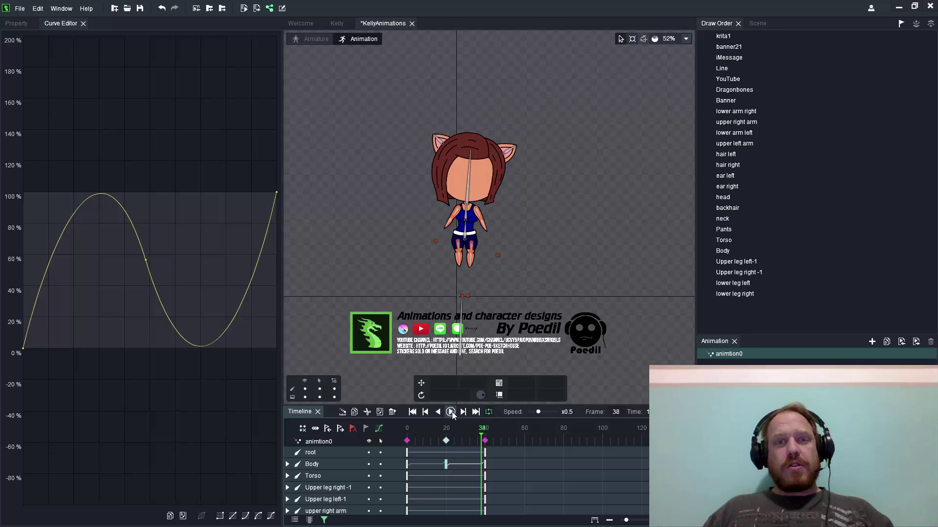